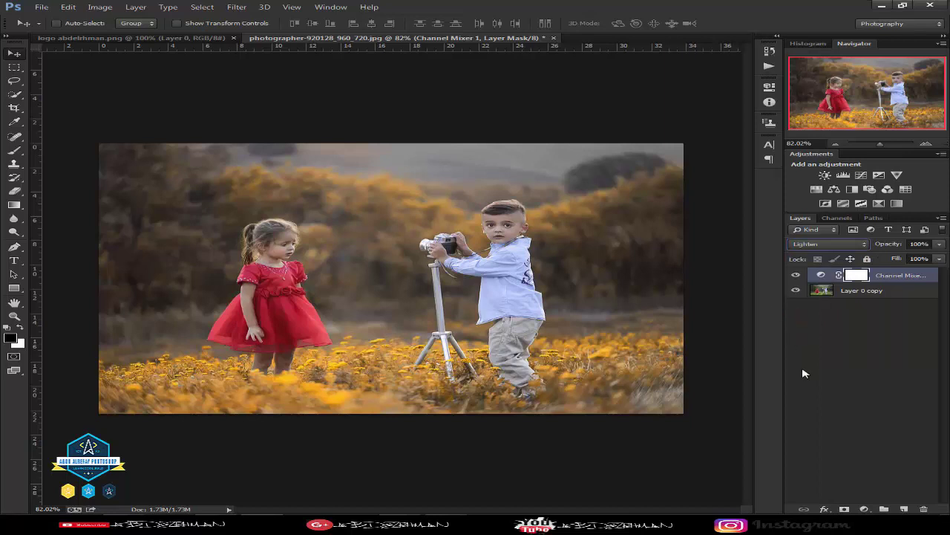
- Add a Hue/Saturation adjustment layer above the Channel Mixer layer
click(864, 508)
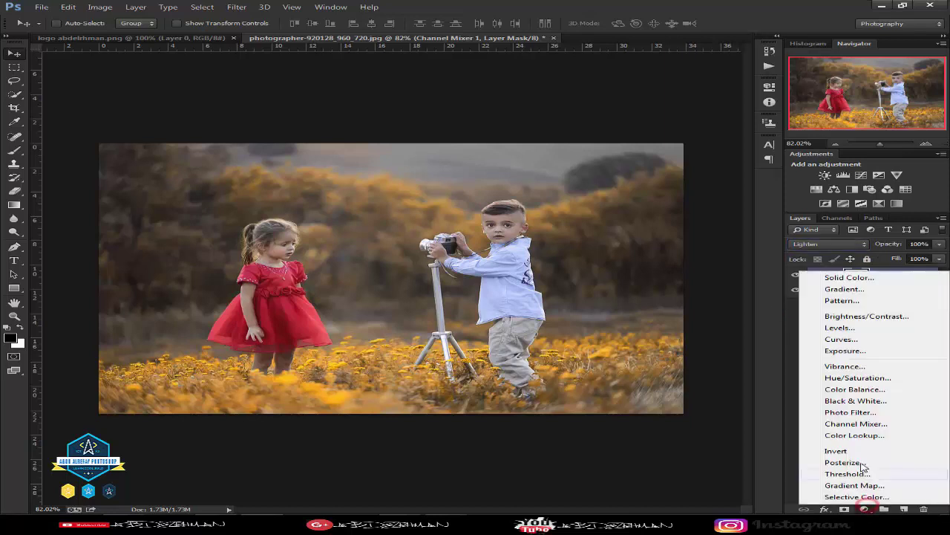
click(856, 382)
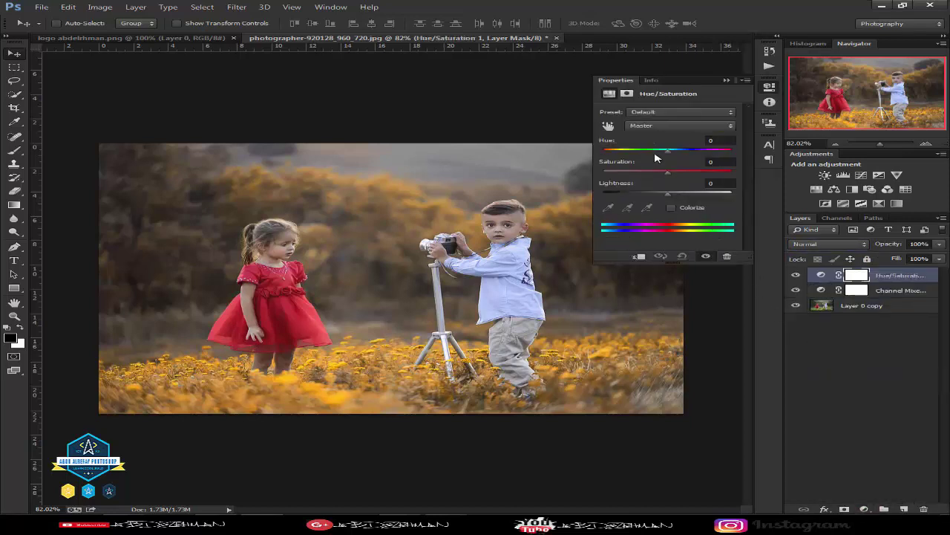
click(780, 195)
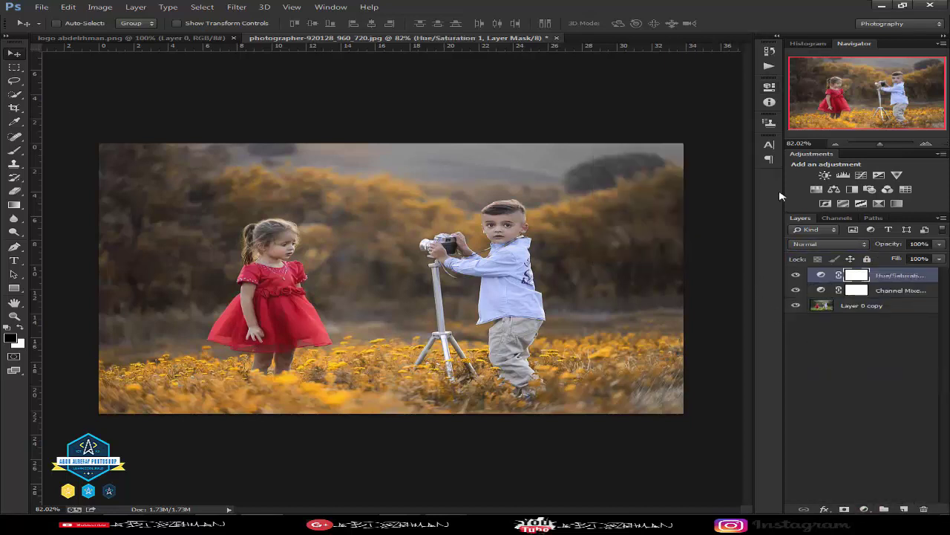
- Set the Yellows hue of the Hue/Saturation adjustment layer to -27
double_click(817, 278)
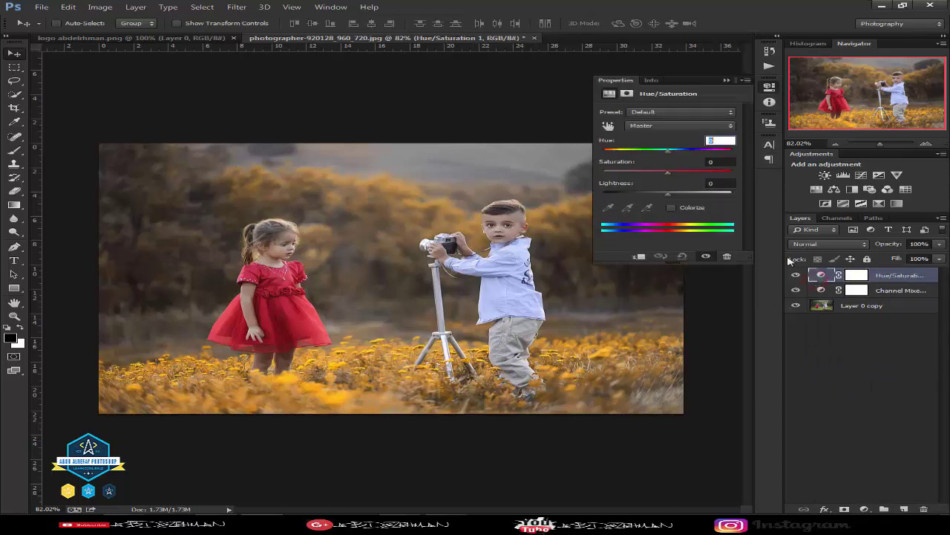
click(666, 126)
click(647, 158)
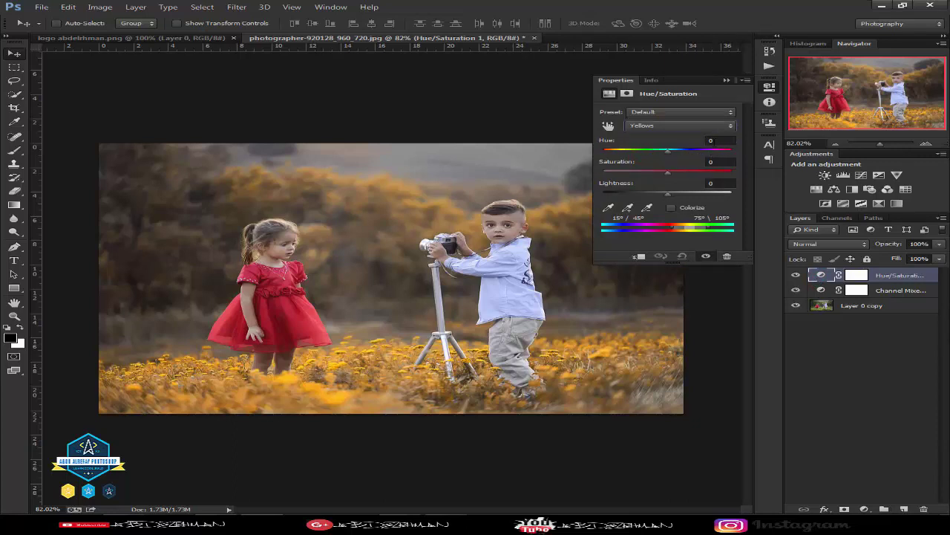
click(711, 140)
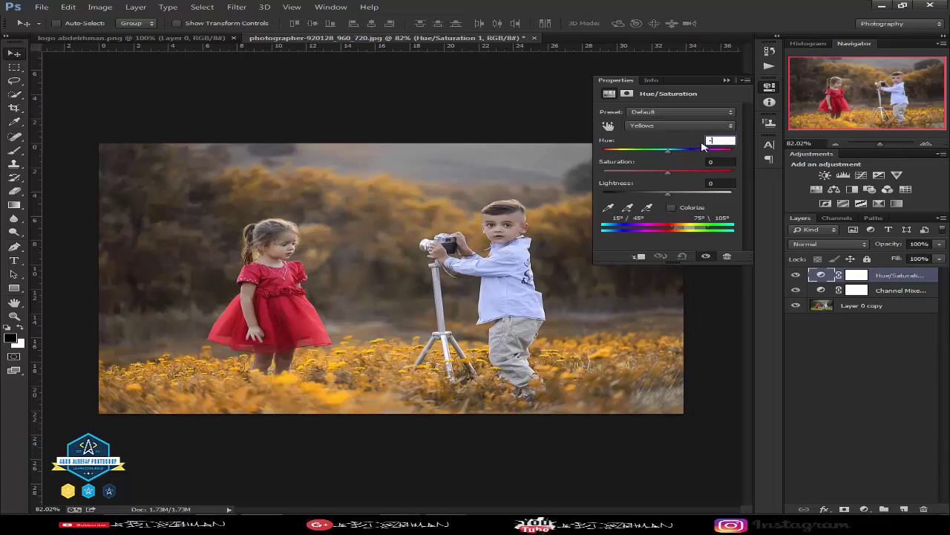
text(-27)
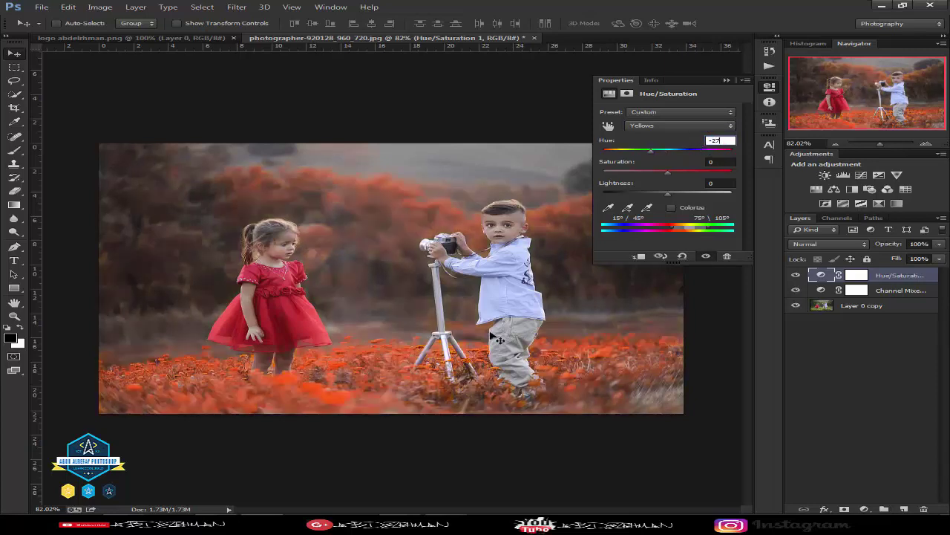
click(725, 79)
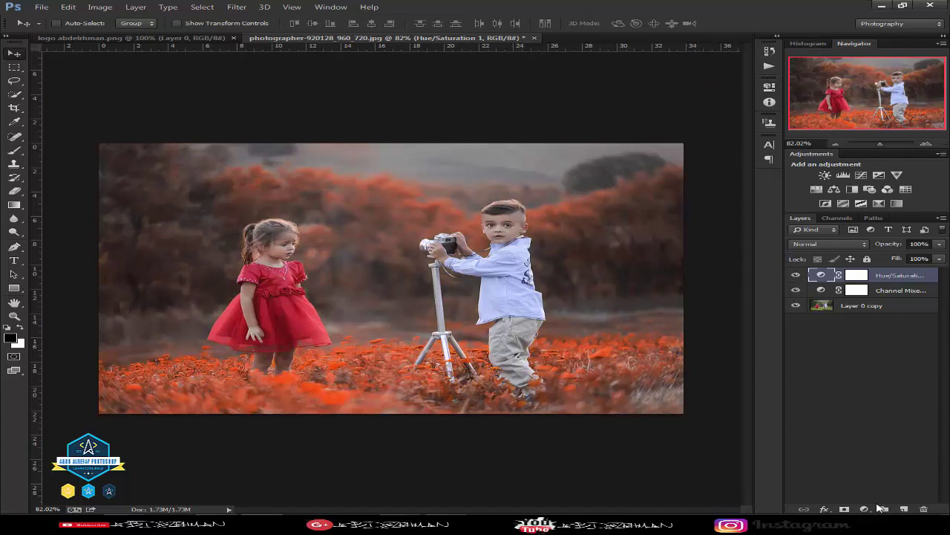
- Add a Solid Color fill layer on top of the layer stack with the dark colour #231d1d
click(864, 509)
click(852, 277)
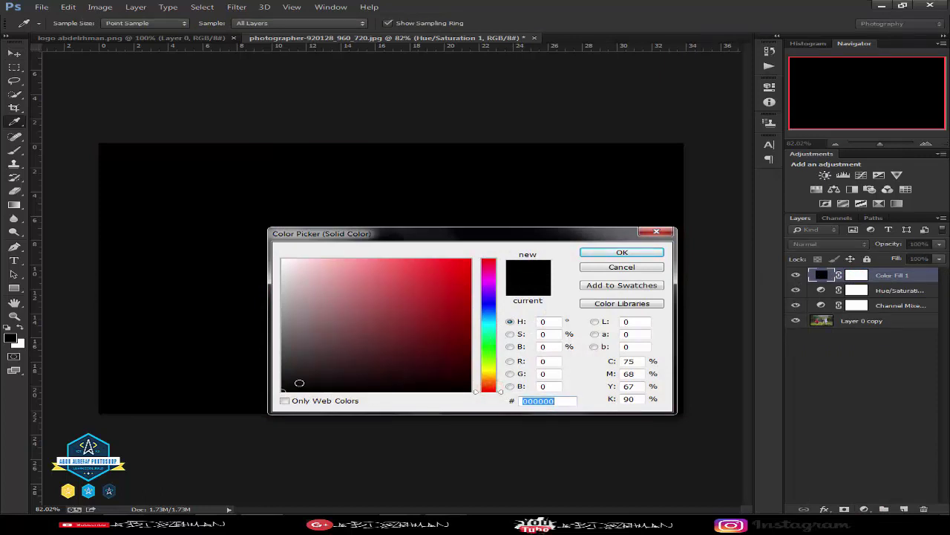
click(325, 377)
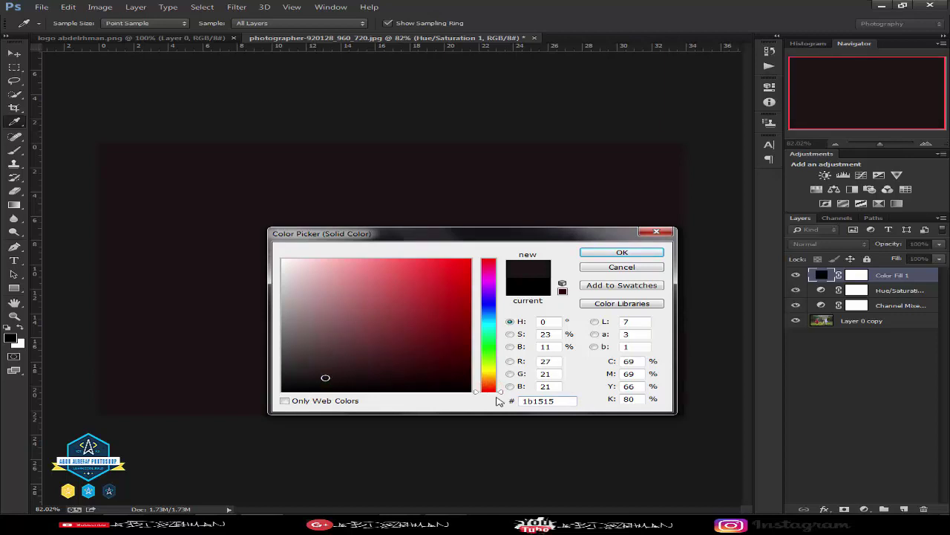
click(322, 375)
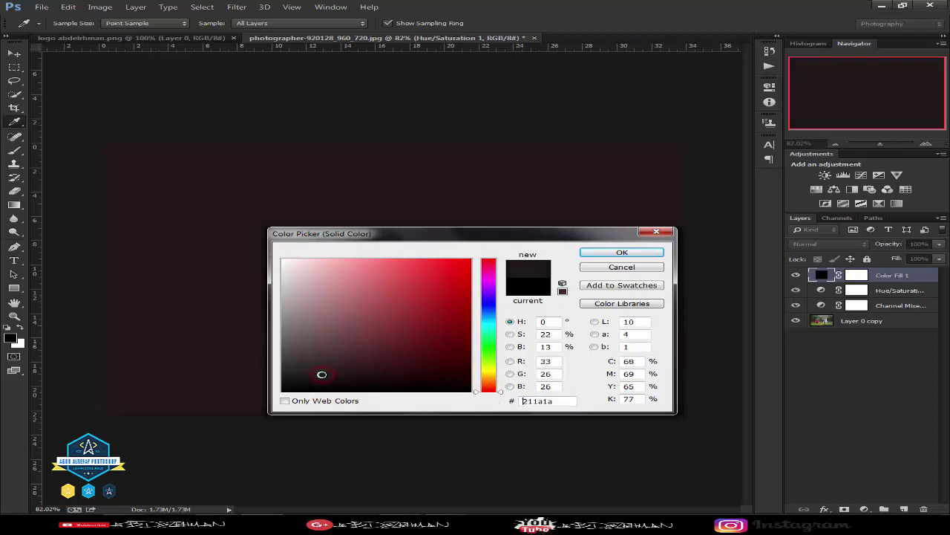
click(329, 378)
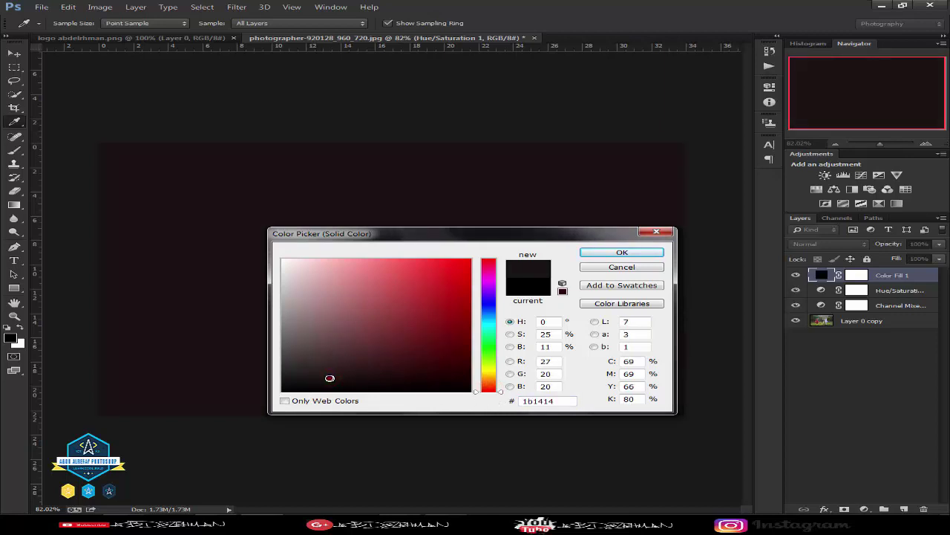
click(322, 375)
click(322, 376)
drag(323, 378, 330, 379)
click(315, 374)
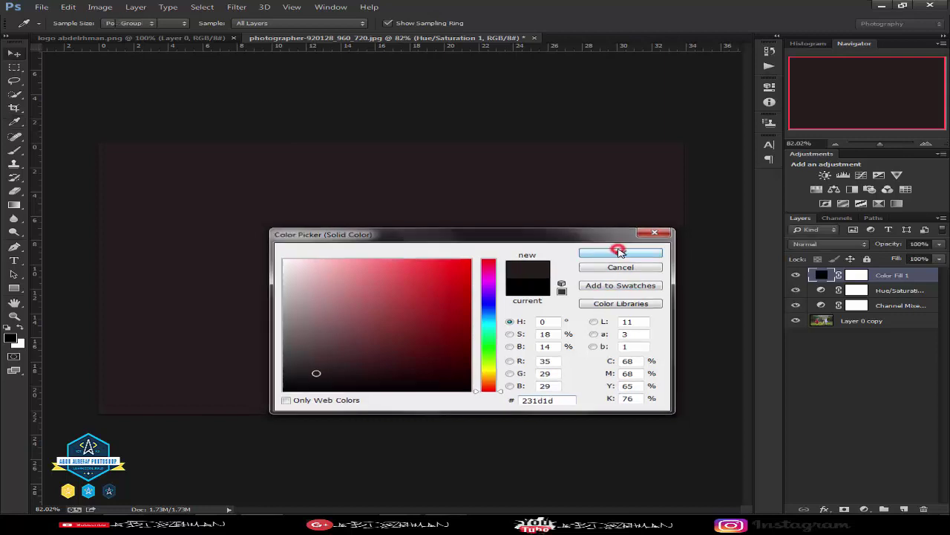
click(622, 253)
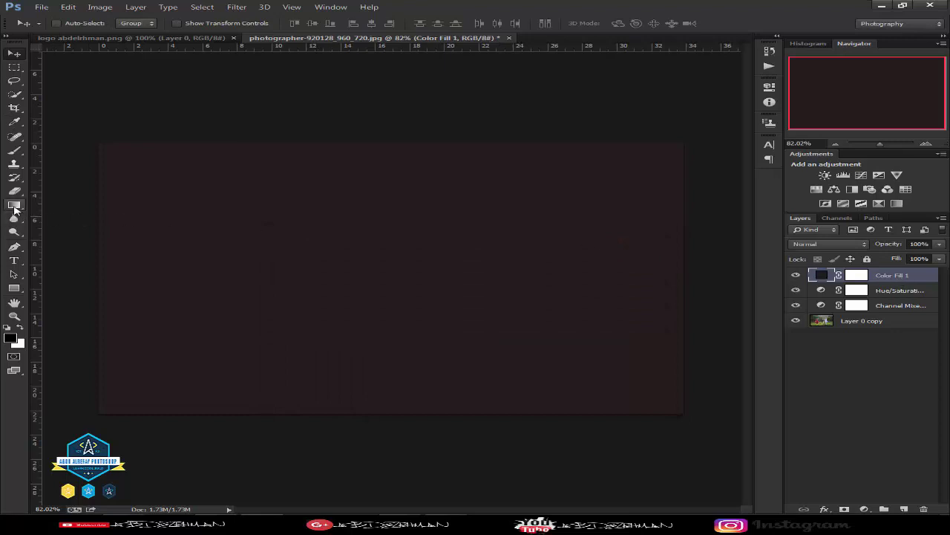
- Set up a radial Foreground to Transparent gradient with black as foreground and target the colour fill layer's mask
click(13, 204)
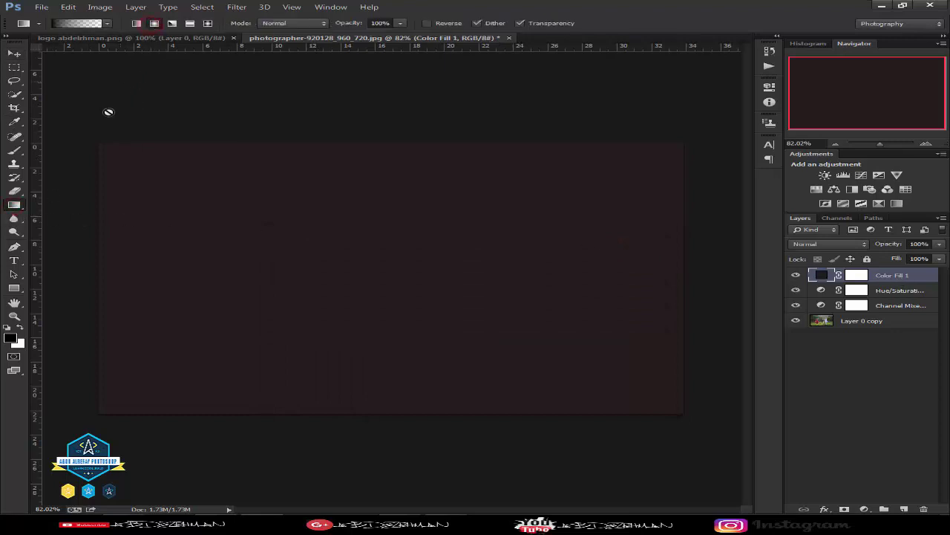
click(19, 327)
click(21, 327)
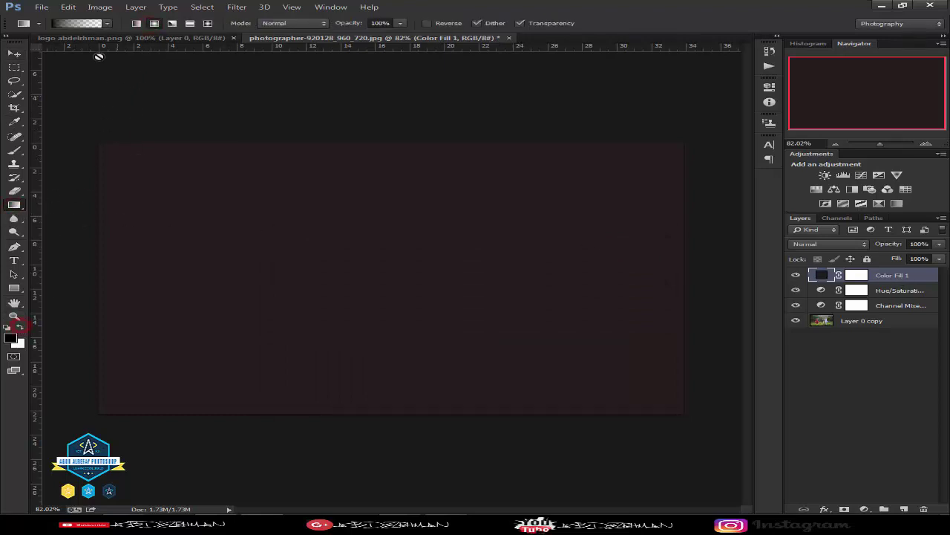
click(85, 24)
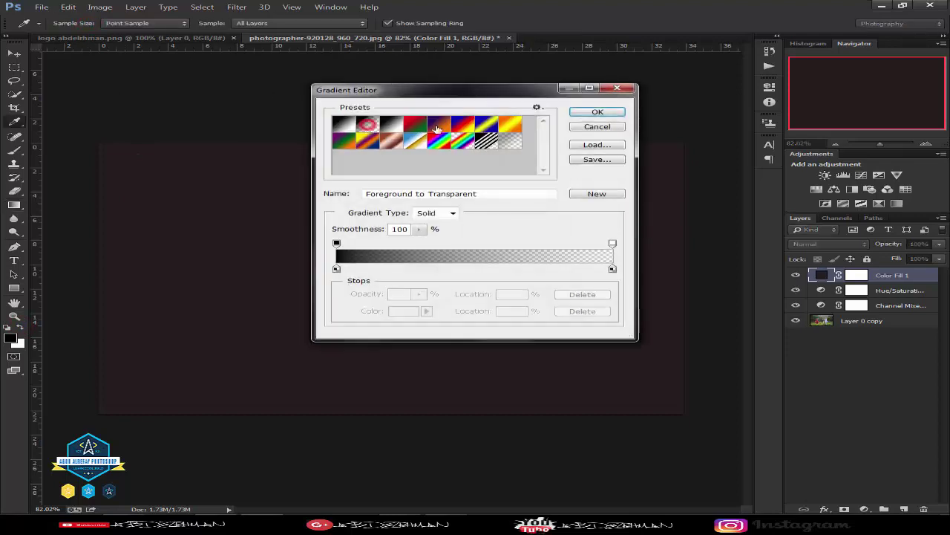
click(598, 112)
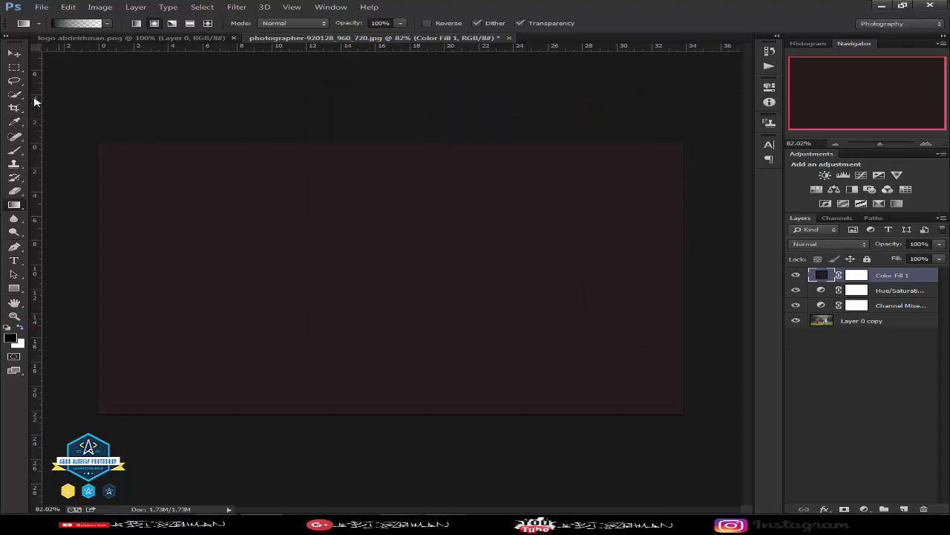
click(855, 274)
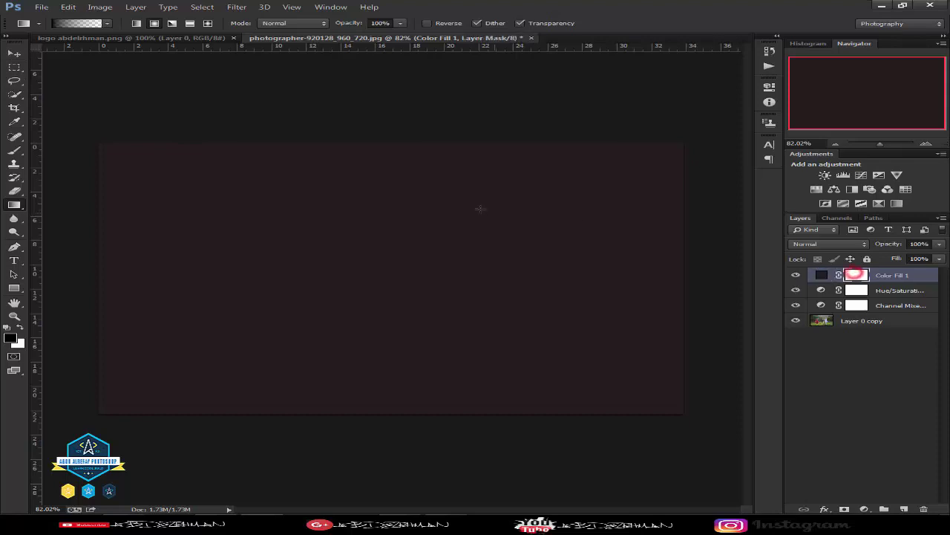
drag(409, 143, 340, 344)
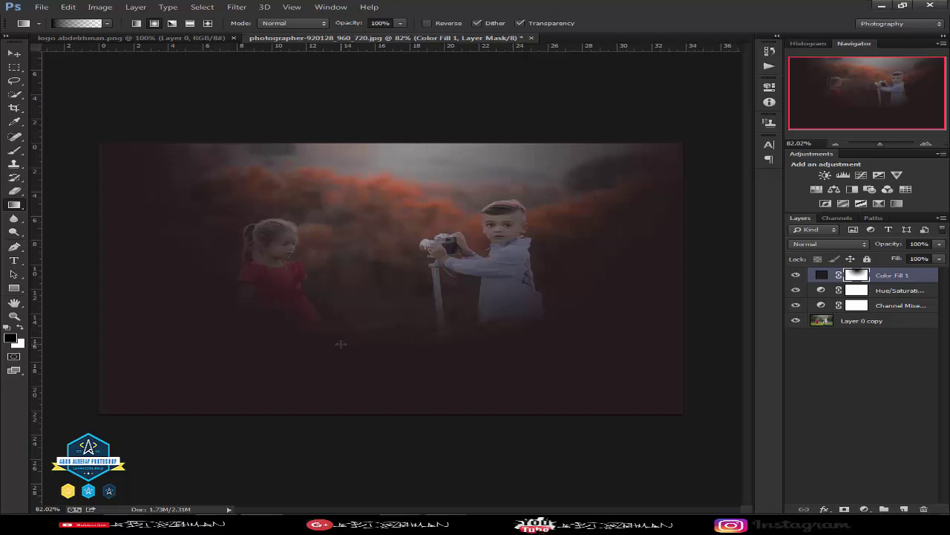
key(ctrl+z)
drag(414, 143, 310, 384)
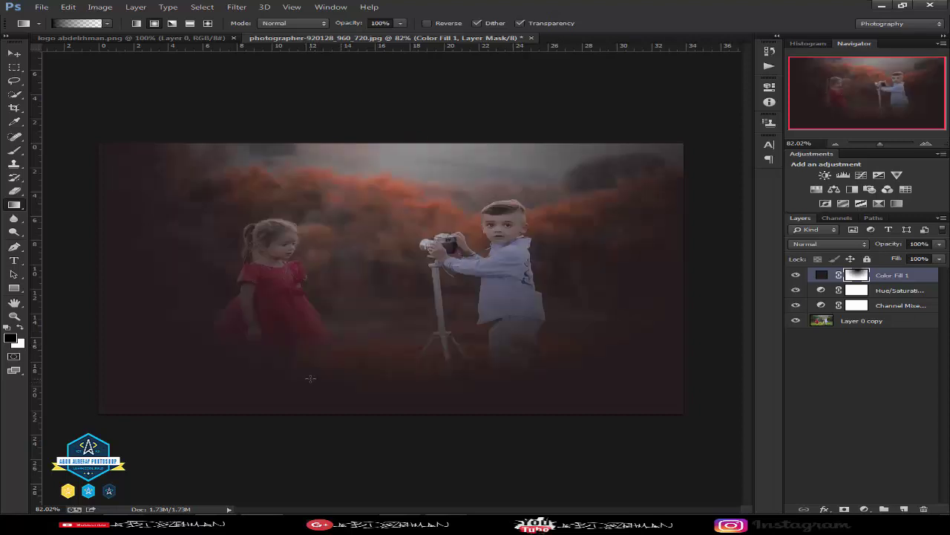
key(ctrl+z)
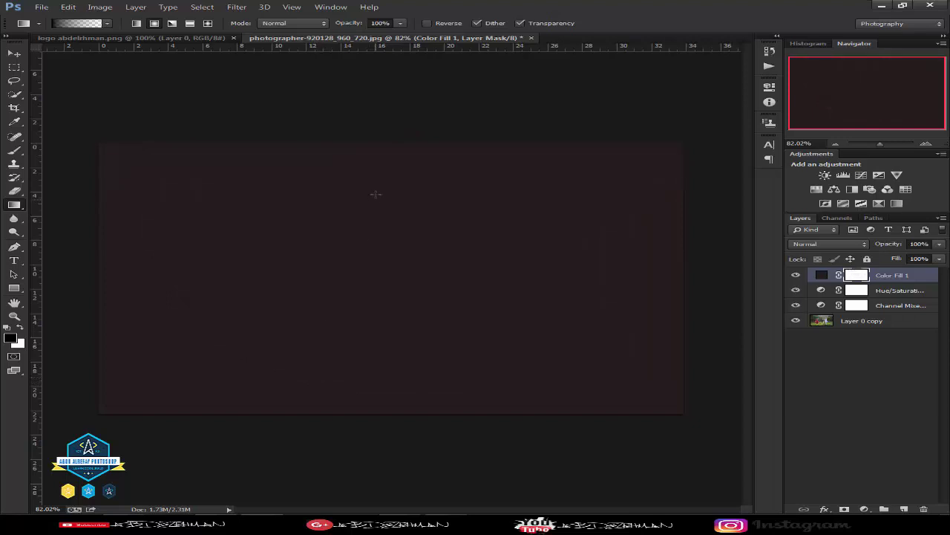
- Draw a radial gradient on the fill mask from the photo's top centre downward and scale the mask to about 233%
drag(362, 260, 341, 359)
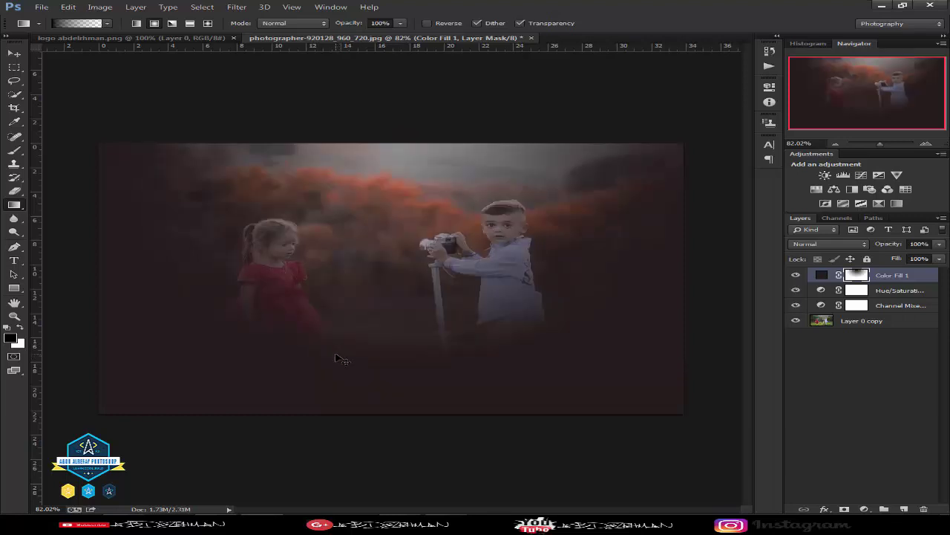
key(ctrl+t)
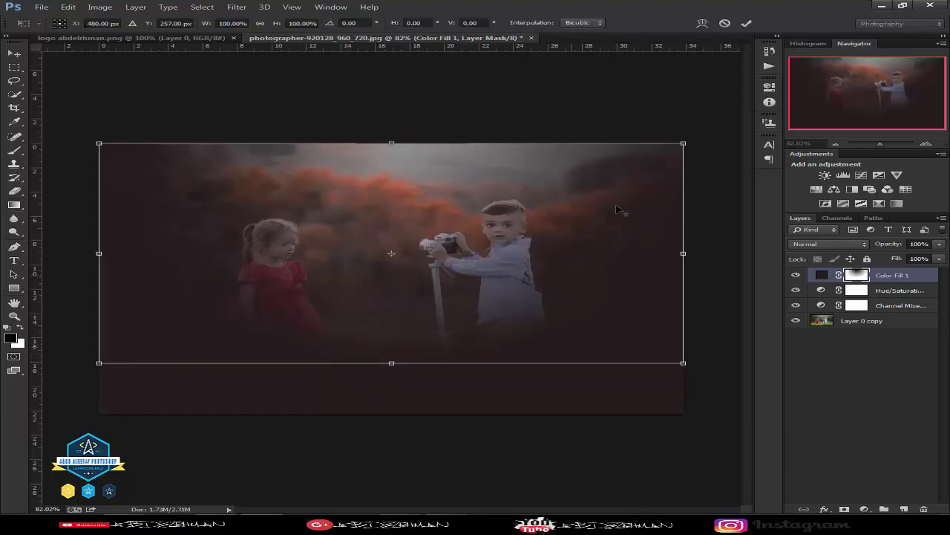
drag(683, 144, 736, 106)
scroll(619, 185, down, 5)
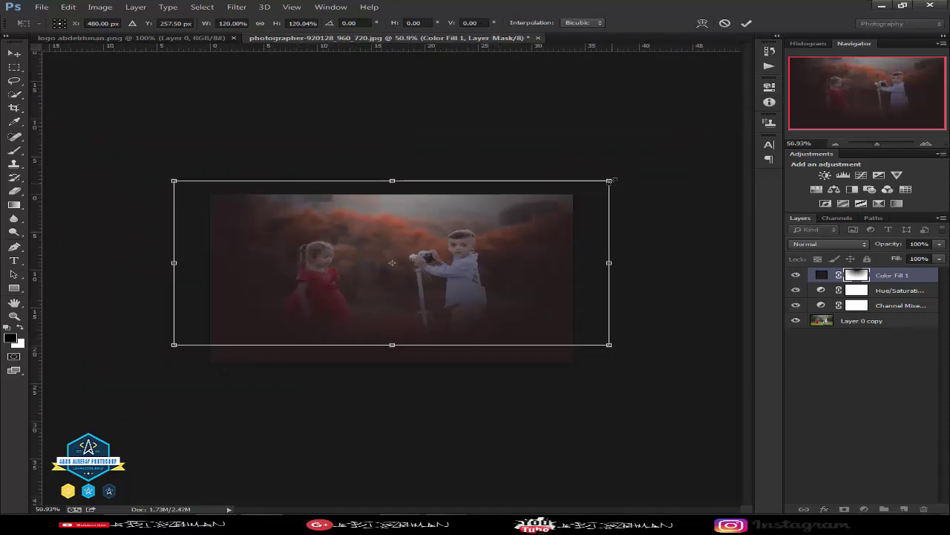
drag(613, 179, 720, 121)
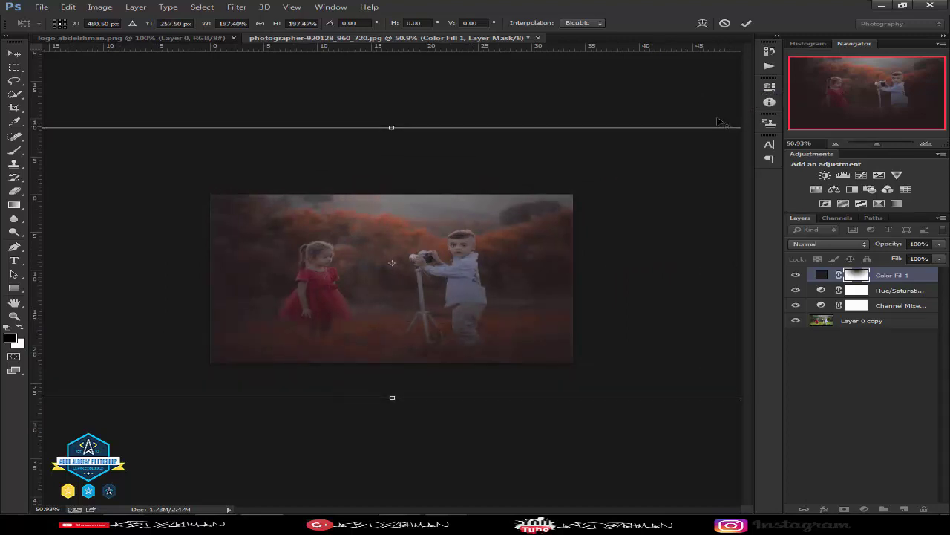
scroll(621, 149, down, 5)
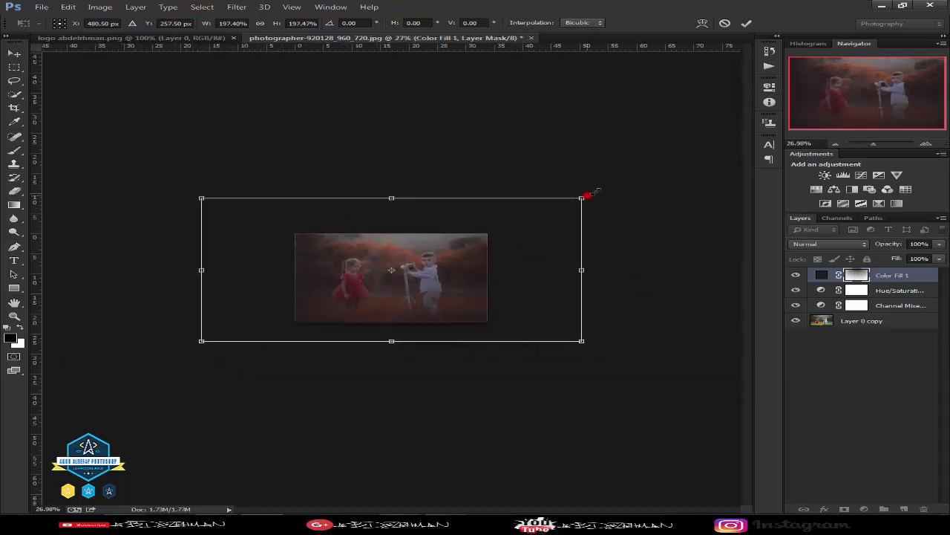
drag(587, 196, 623, 176)
- Widen the mask gradient on both sides, move its top and bottom edges down to about 230% height, and apply the transform
scroll(469, 233, up, 3)
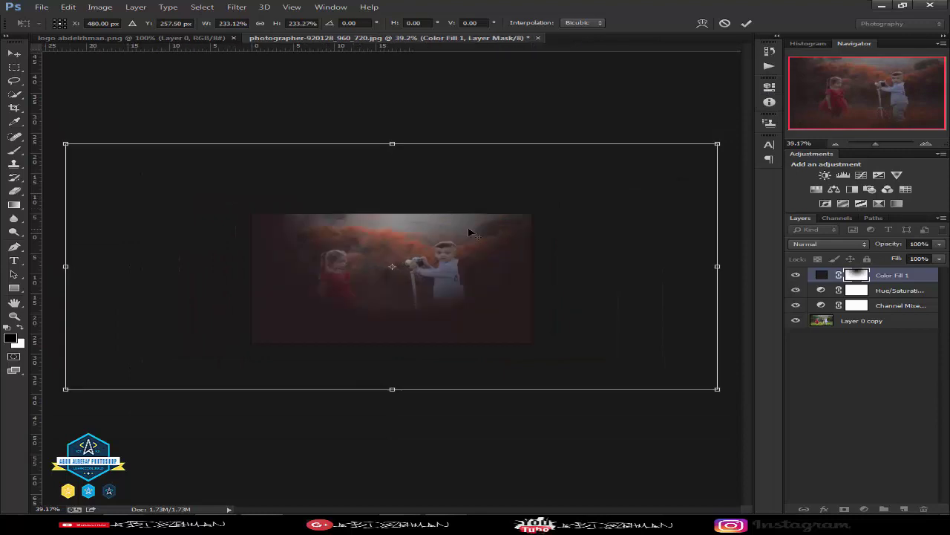
scroll(469, 232, up, 4)
scroll(469, 232, down, 1)
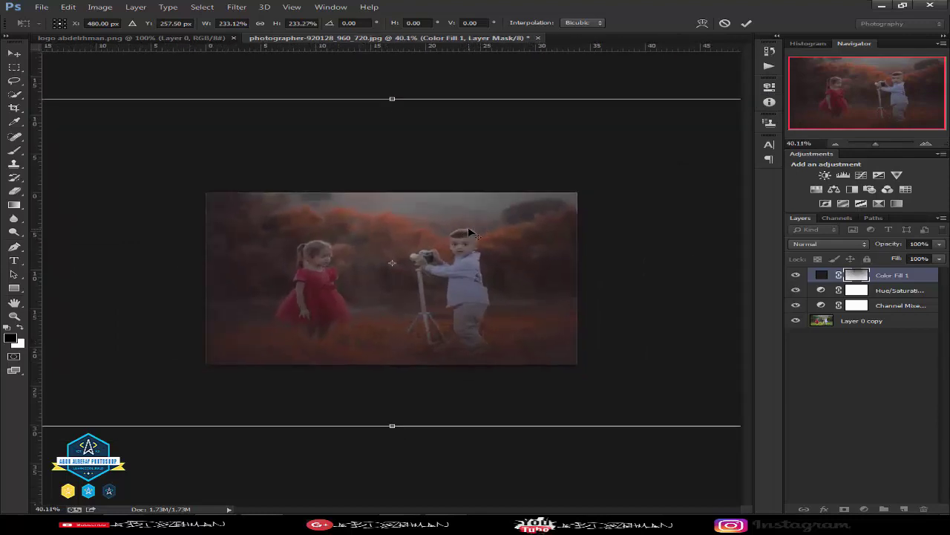
scroll(469, 233, down, 2)
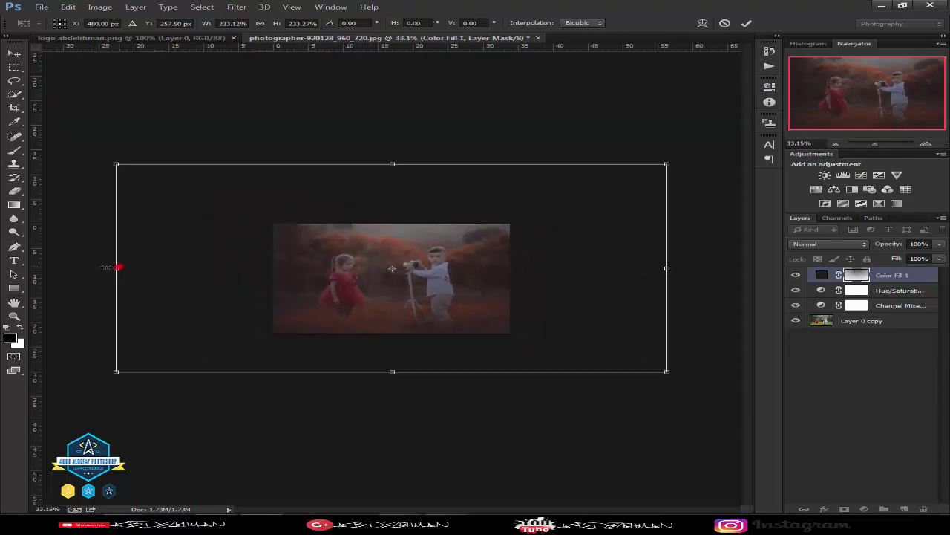
drag(117, 267, 70, 267)
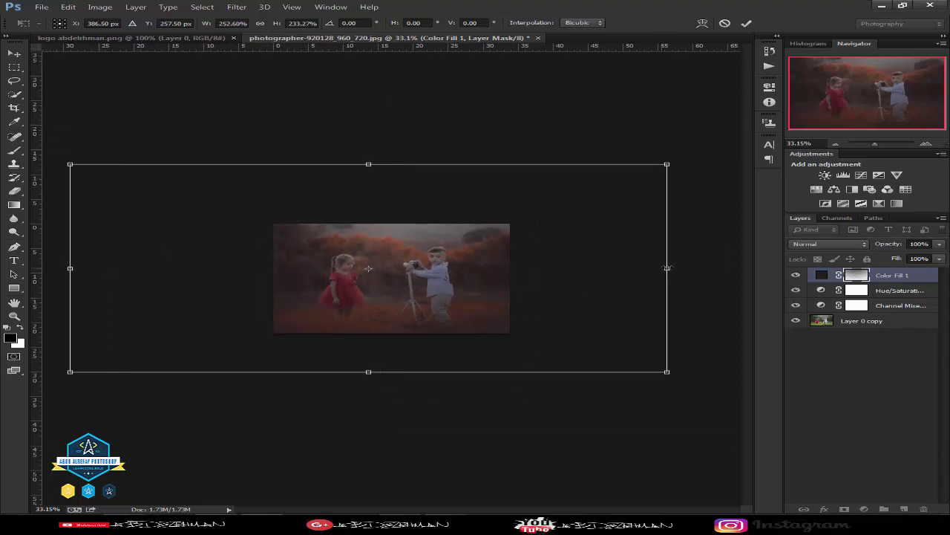
drag(667, 267, 689, 267)
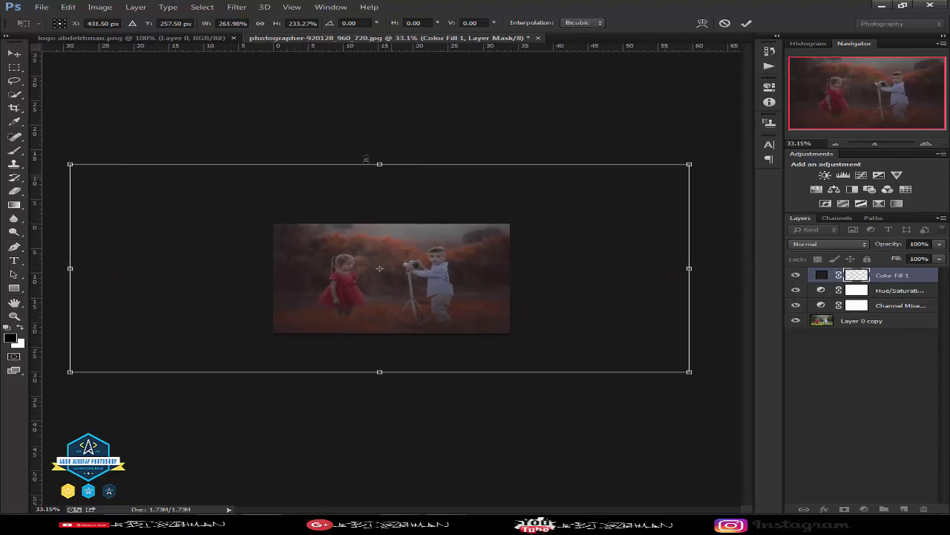
drag(380, 164, 374, 188)
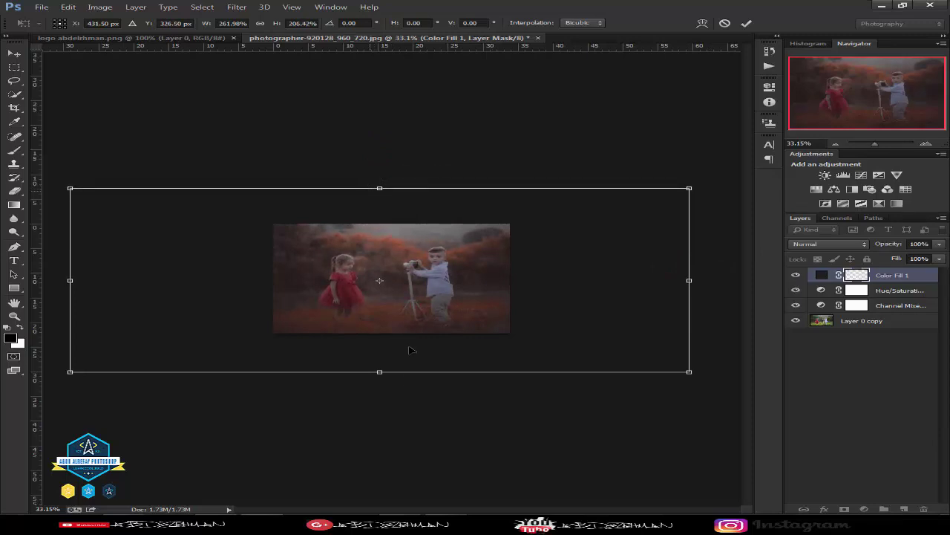
drag(373, 376, 389, 395)
mouse_move(689, 291)
mouse_down()
mouse_move(680, 291)
mouse_move(724, 292)
mouse_move(700, 291)
mouse_up()
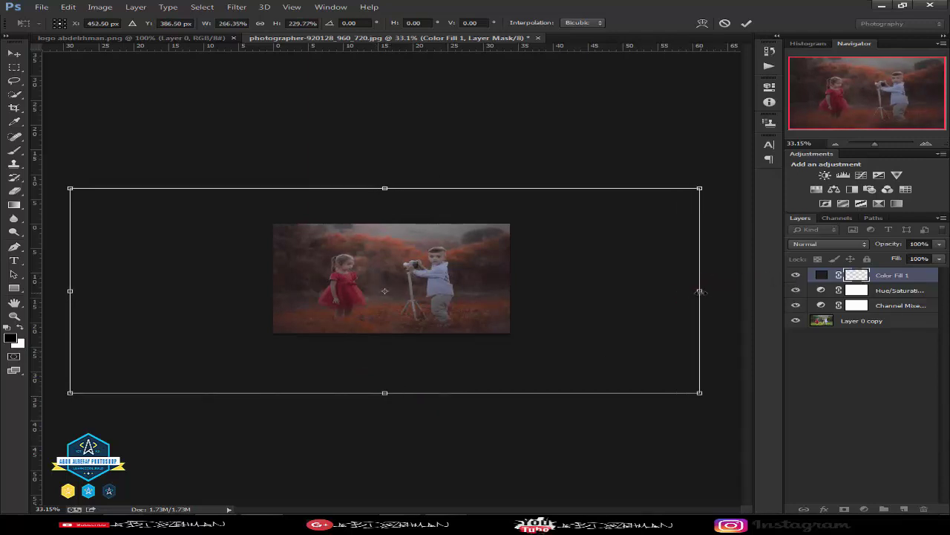
drag(69, 290, 52, 290)
key(Return)
key(ctrl+0)
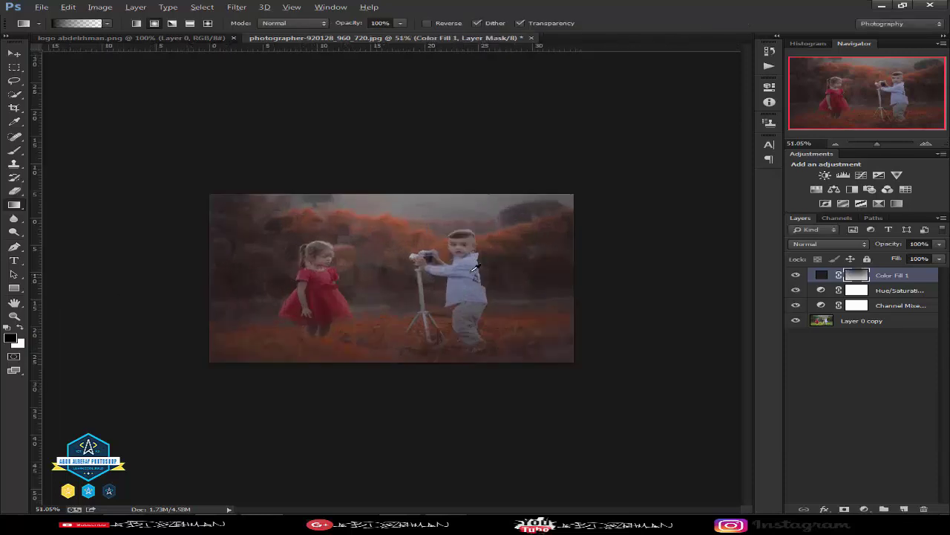
alt+scroll(511, 257, down, 4)
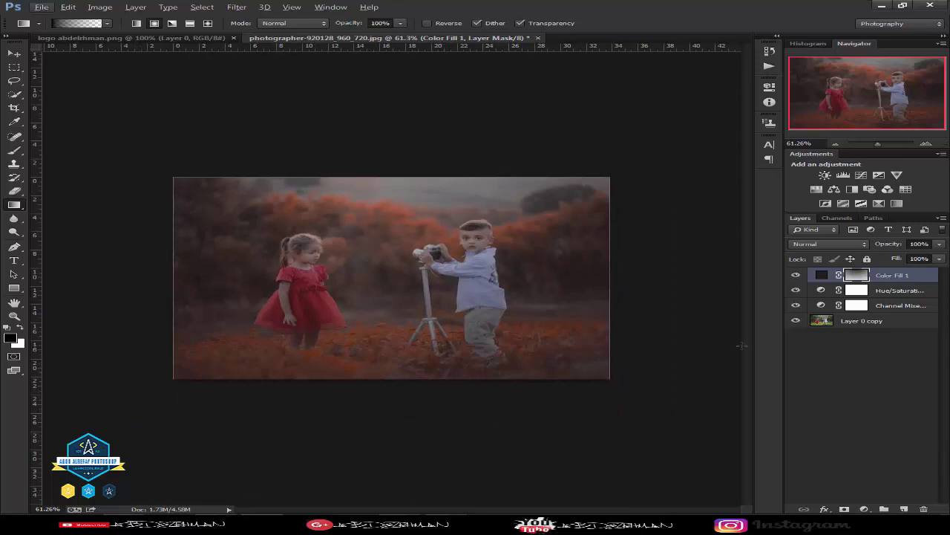
key(ctrl+t)
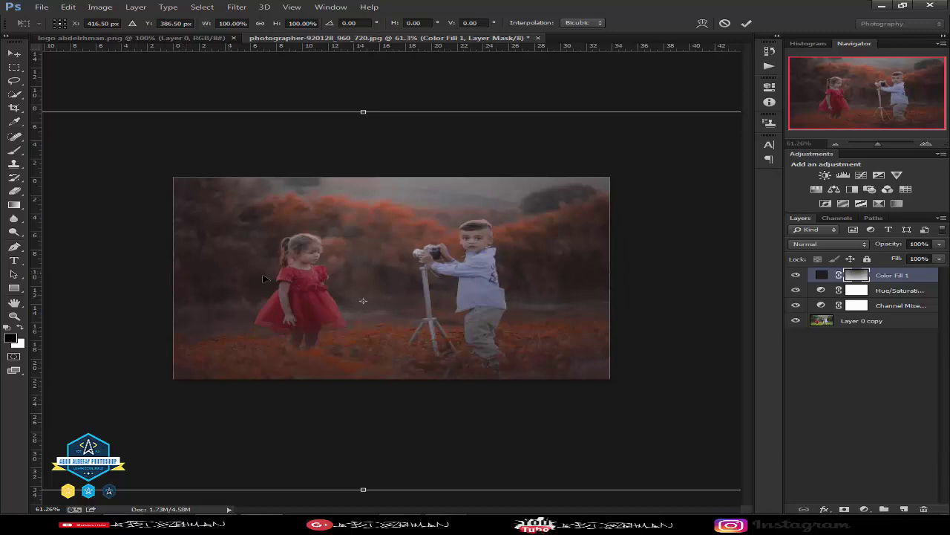
alt+scroll(266, 280, down, 3)
alt+scroll(280, 283, up, 2)
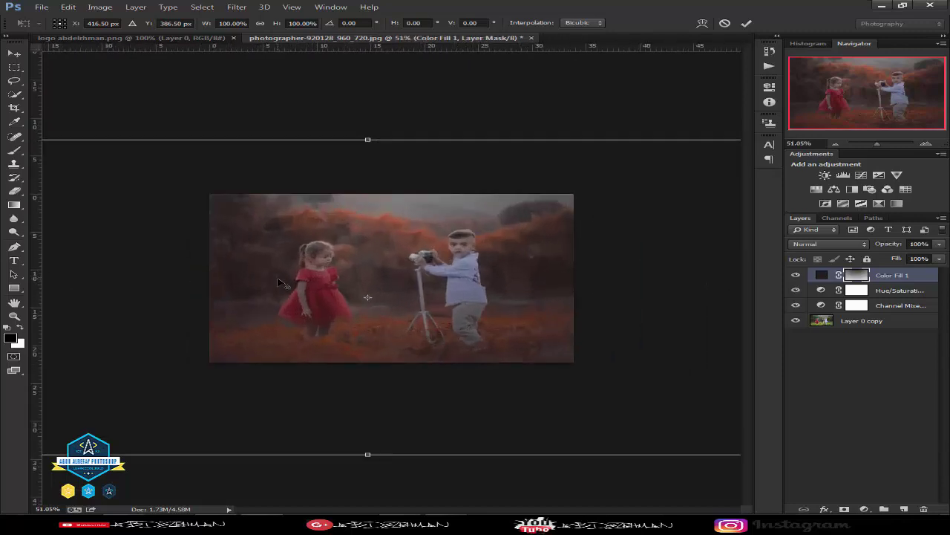
key(alt+space)
key(Escape)
key(Return)
alt+scroll(564, 250, up, 4)
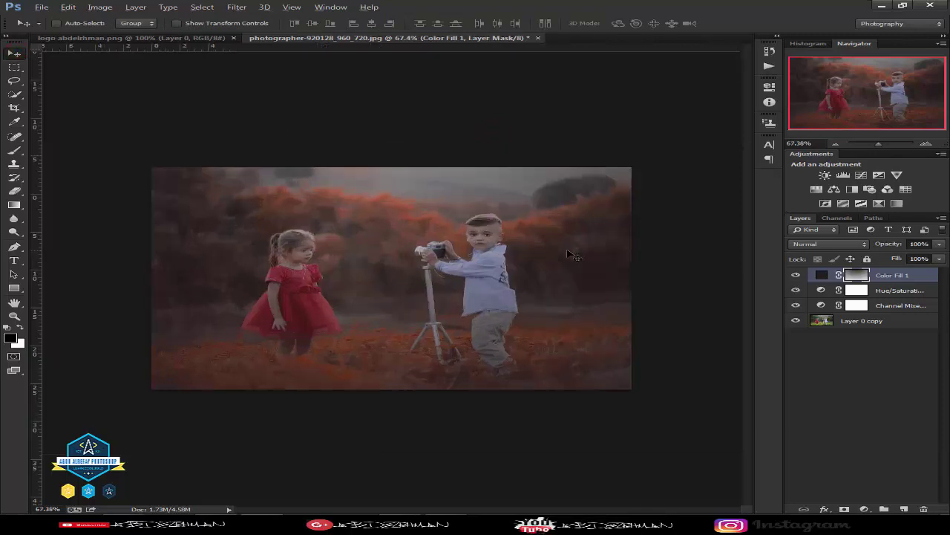
alt+scroll(564, 250, down, 1)
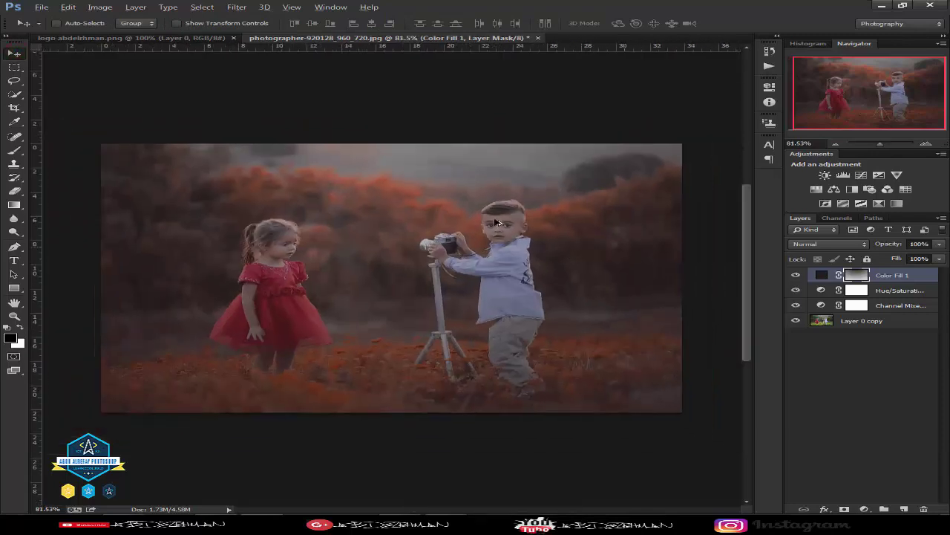
- Brush over the boy's face on the colour fill's mask with a size 100 brush at 26% opacity
click(14, 150)
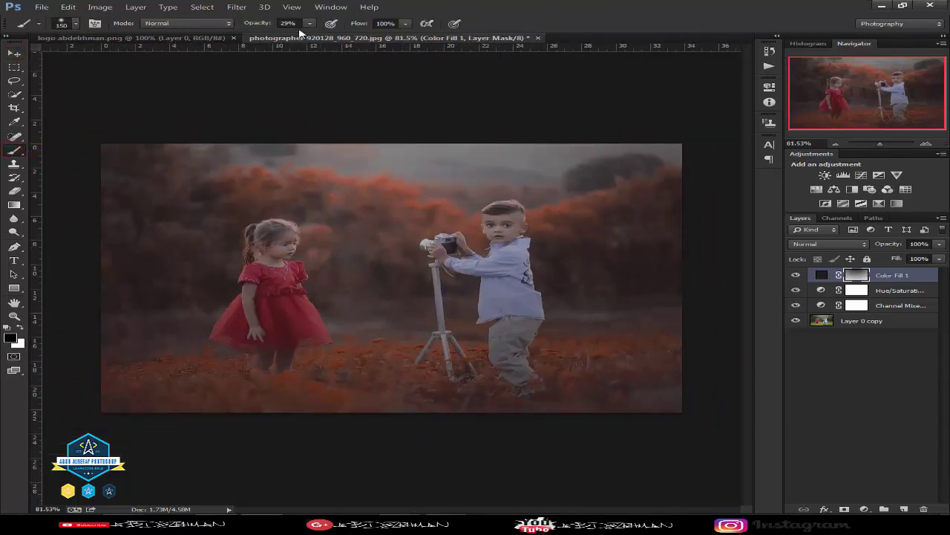
click(310, 23)
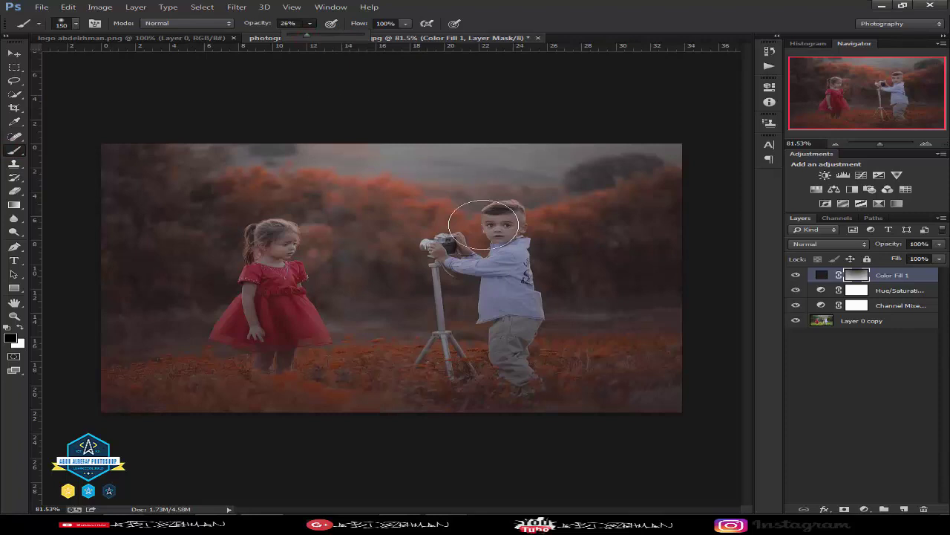
click(488, 222)
key(bracketleft)
key(bracketleft)
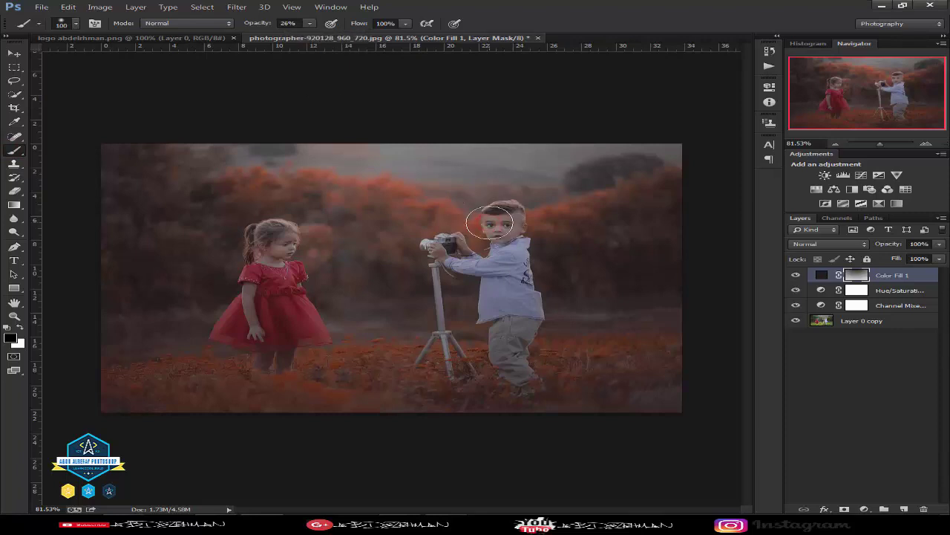
drag(503, 220, 503, 230)
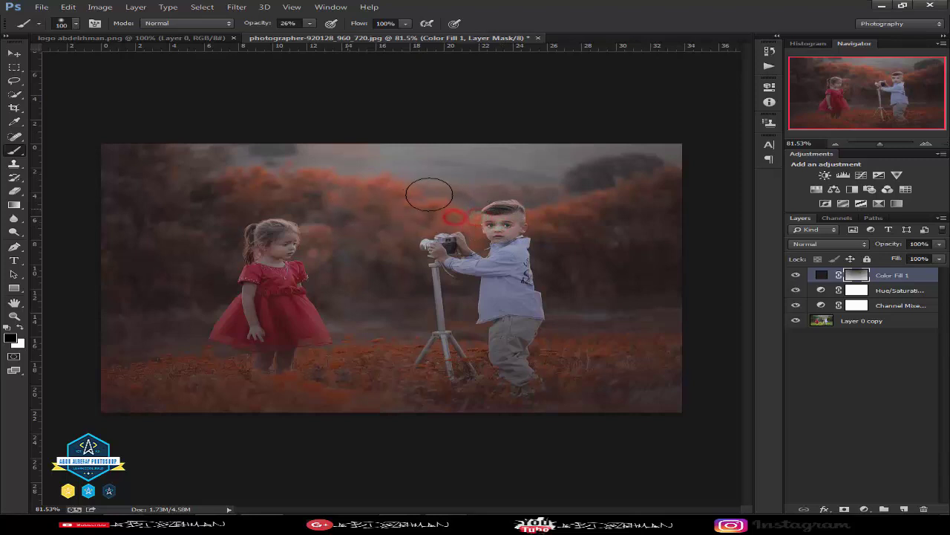
- Try brushing the mask over the grass around the tripod and the boy's feet, and undo the stroke
mouse_move(409, 340)
mouse_down()
mouse_move(444, 371)
mouse_move(493, 357)
mouse_move(657, 386)
mouse_up()
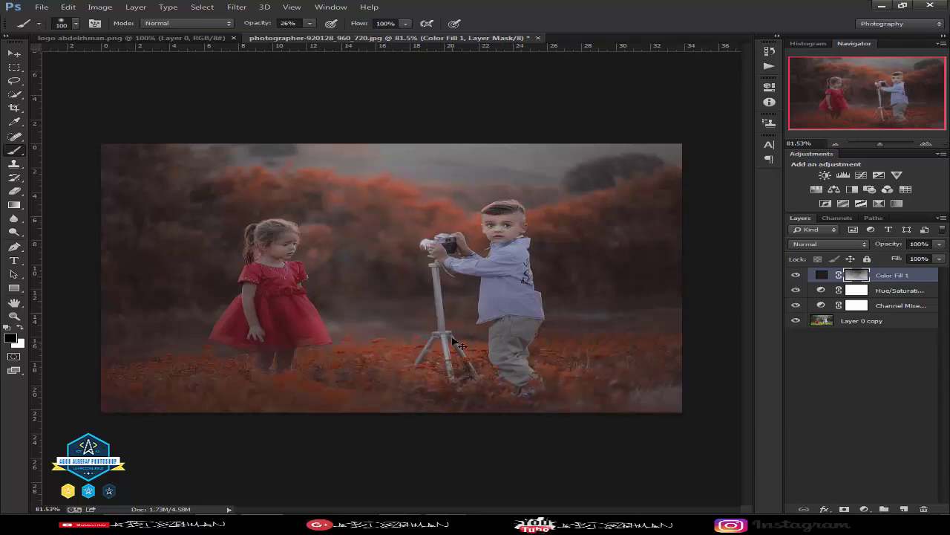
key(ctrl+z)
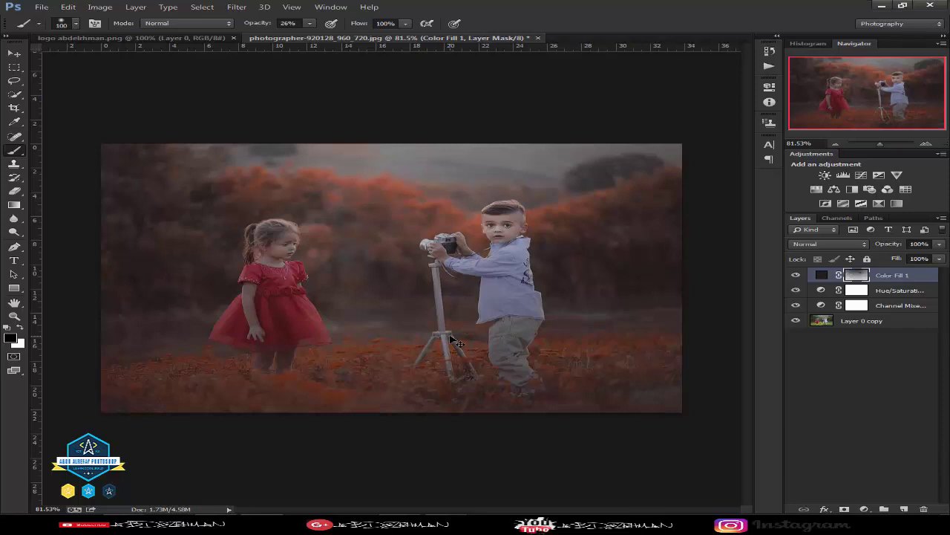
- Move the colour fill layer down and slightly right with Free Transform, stretch its top edge upward, and apply the transform
click(817, 275)
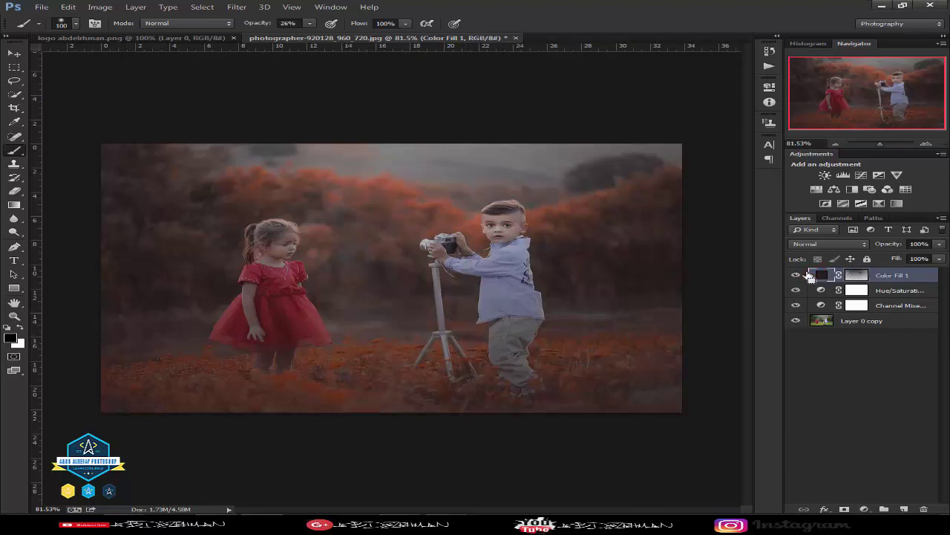
key(ctrl+t)
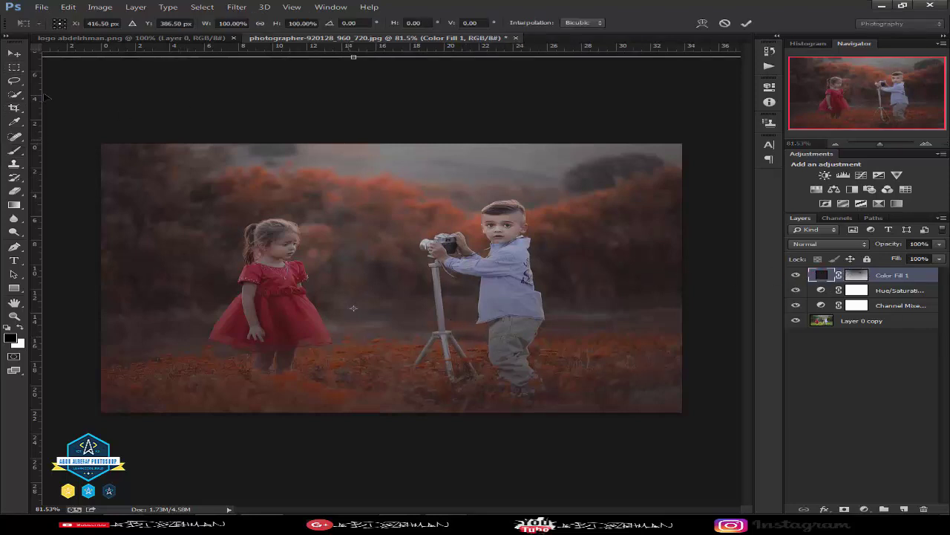
click(14, 53)
key(ctrl+t)
drag(375, 219, 379, 249)
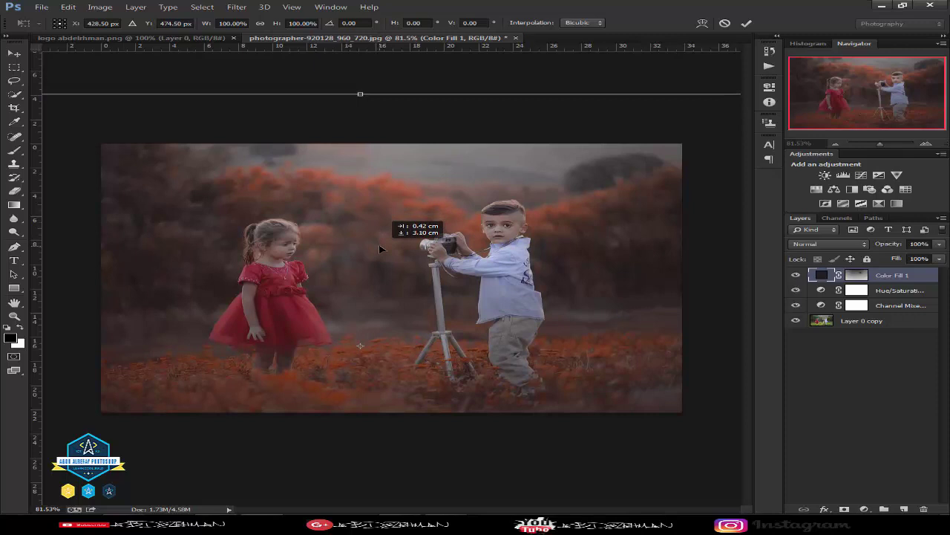
drag(380, 251, 385, 261)
drag(366, 109, 366, 96)
key(Return)
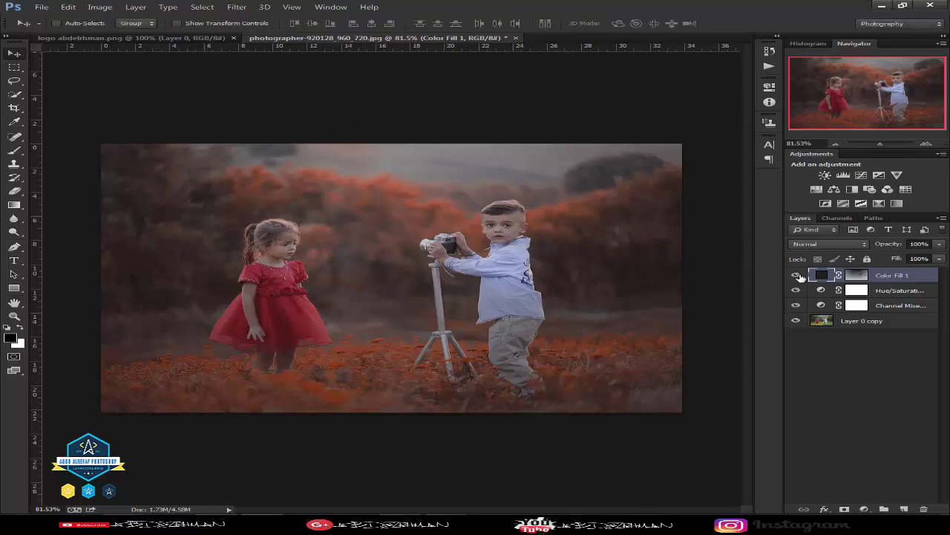
- Compare the photo with the colour fill hidden and shown, and move the fill layer further down
click(798, 276)
click(798, 277)
click(14, 150)
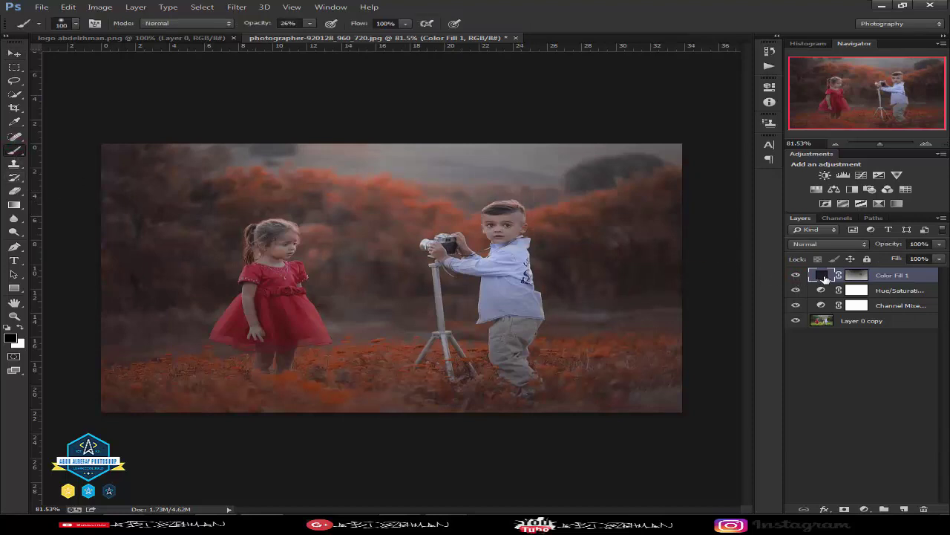
click(14, 53)
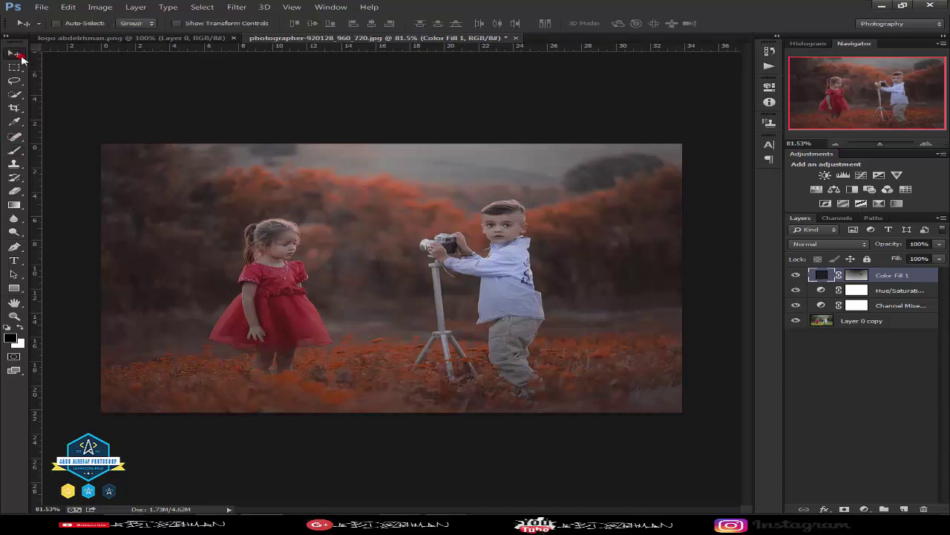
drag(427, 198, 424, 245)
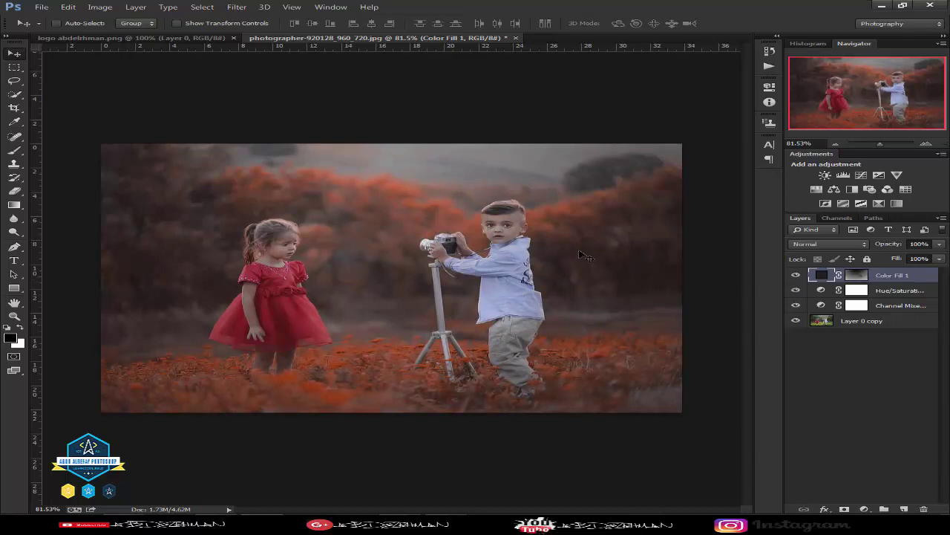
- Brush black at 26% opacity on the colour fill's mask over the boy, the girl, the tripod and the grass around them
click(14, 151)
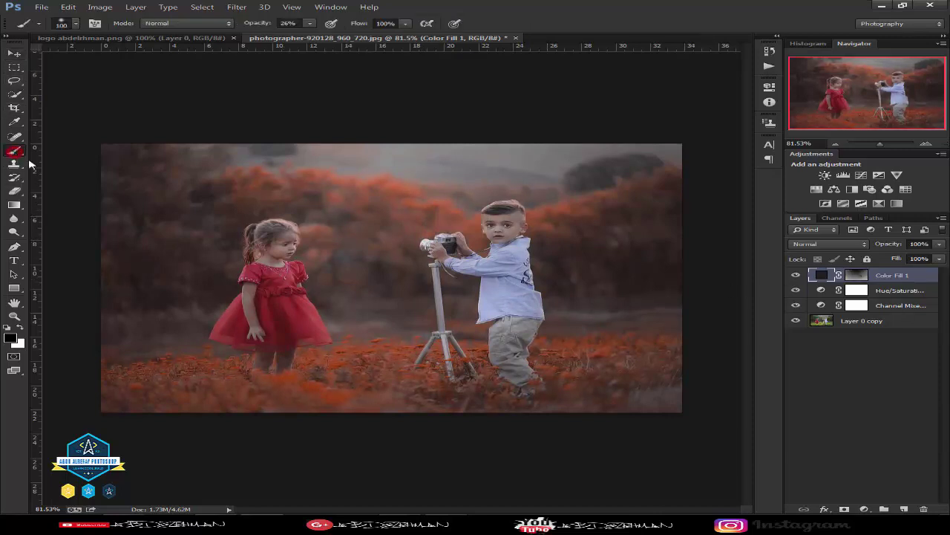
click(856, 276)
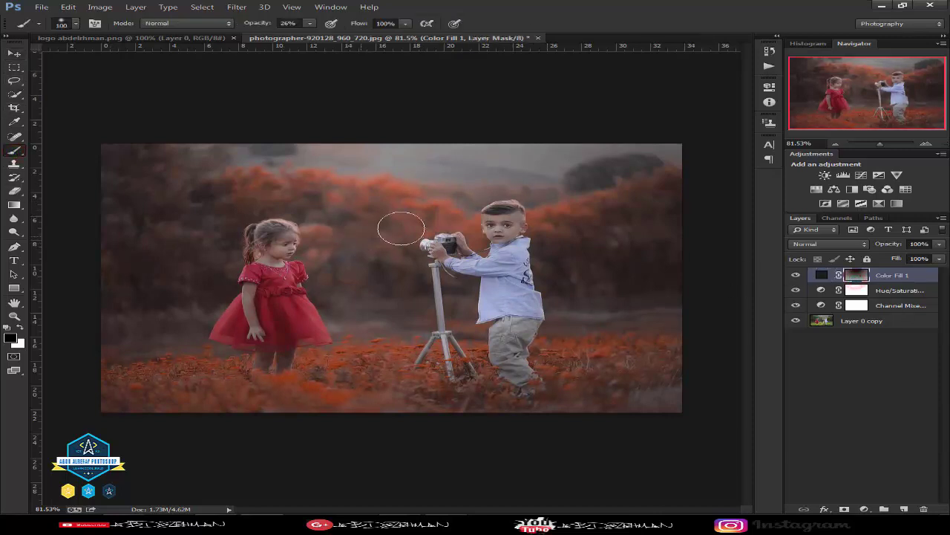
drag(504, 258, 497, 310)
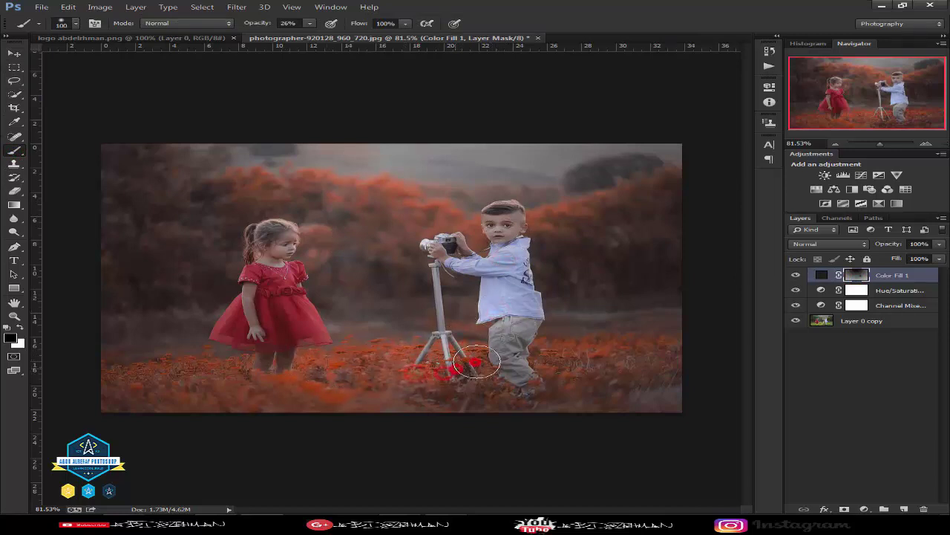
mouse_move(342, 368)
mouse_down()
mouse_move(489, 372)
mouse_move(498, 341)
mouse_up()
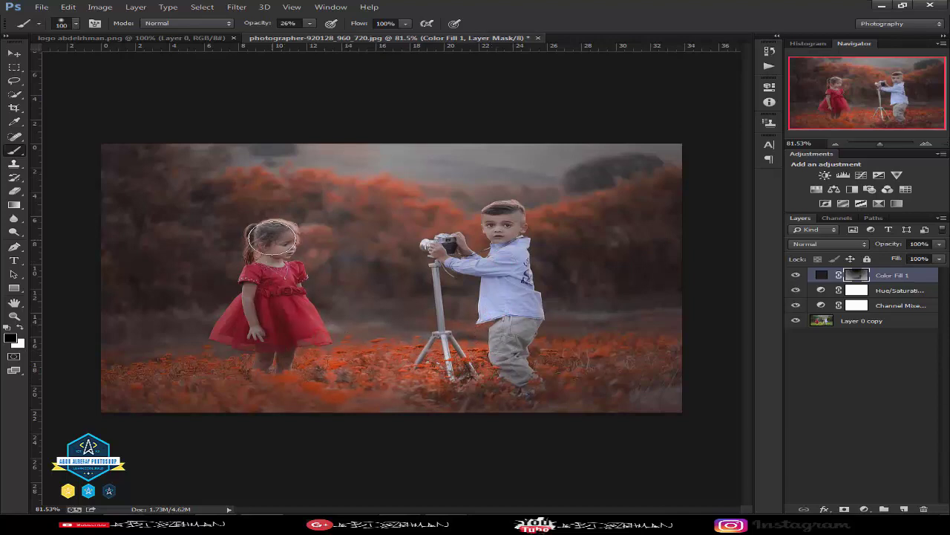
mouse_move(256, 323)
mouse_down()
mouse_move(304, 329)
mouse_move(287, 316)
mouse_move(272, 267)
mouse_move(282, 244)
mouse_up()
click(499, 231)
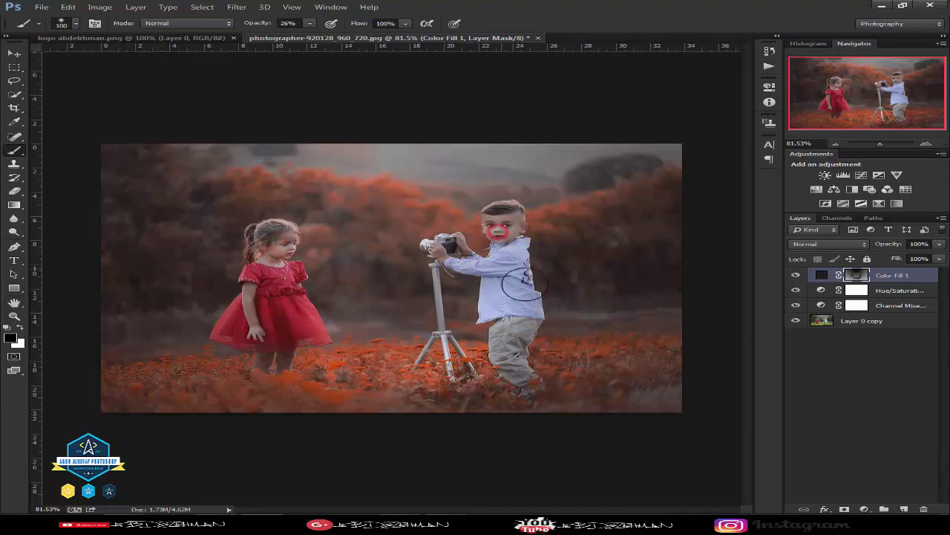
drag(525, 284, 524, 322)
click(517, 356)
click(525, 371)
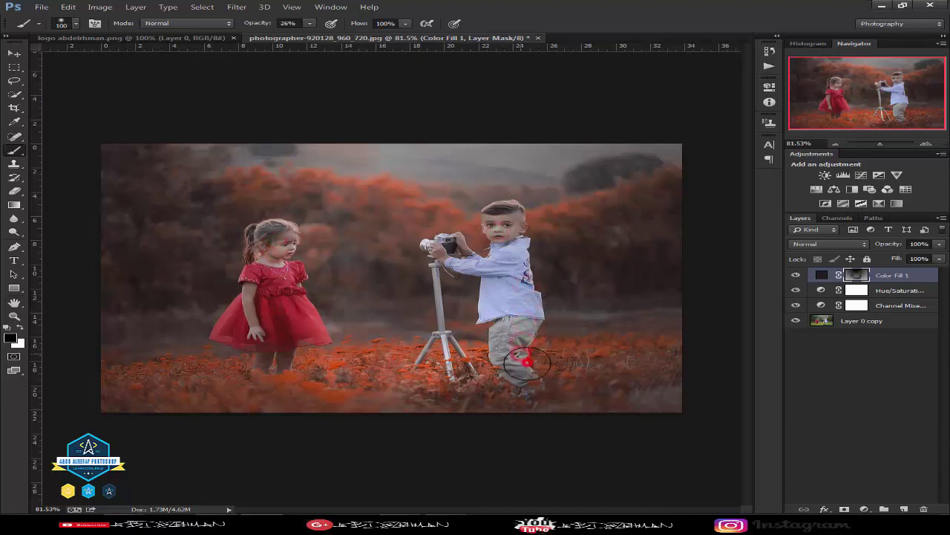
click(331, 246)
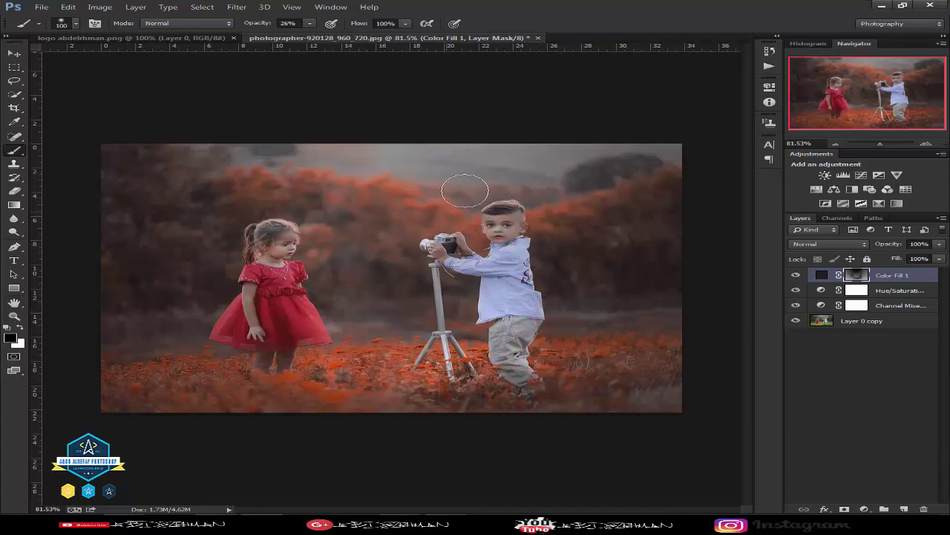
click(431, 203)
click(446, 272)
click(407, 351)
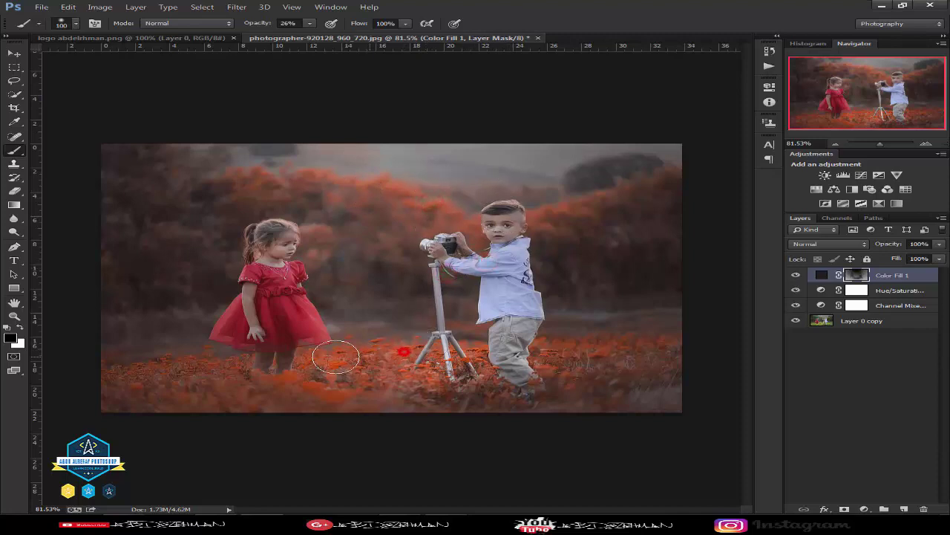
click(321, 375)
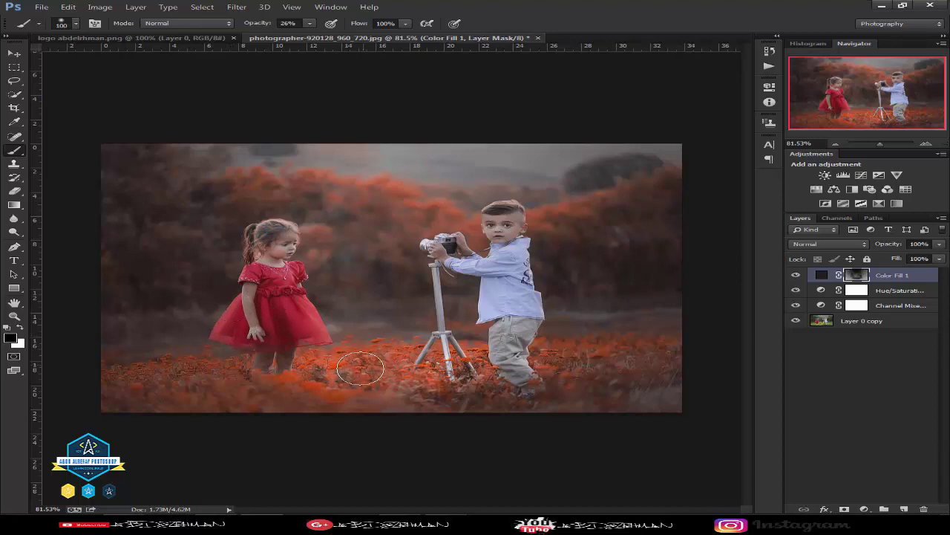
click(473, 383)
click(511, 292)
click(501, 236)
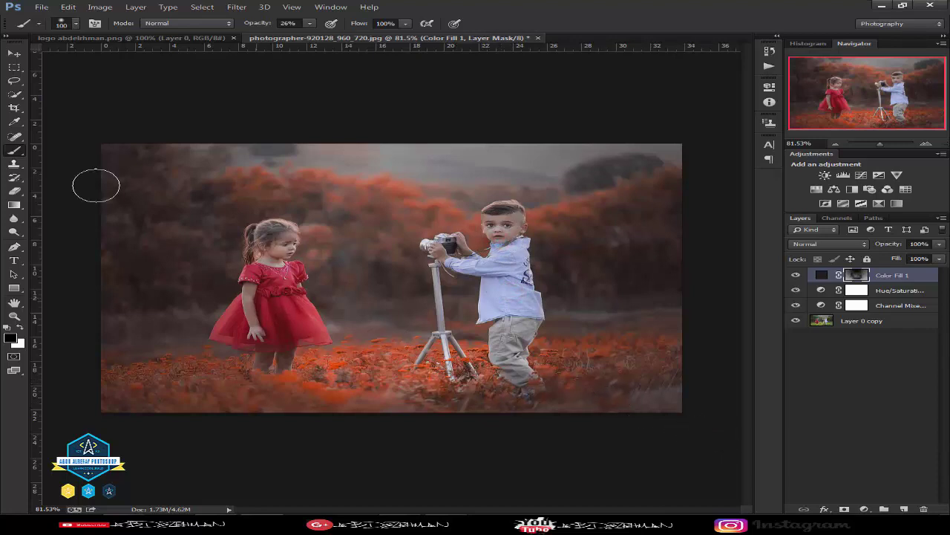
- Add a Curves adjustment layer above the colour fill and set an RGB curve point at input 155, output 188
click(14, 52)
click(865, 509)
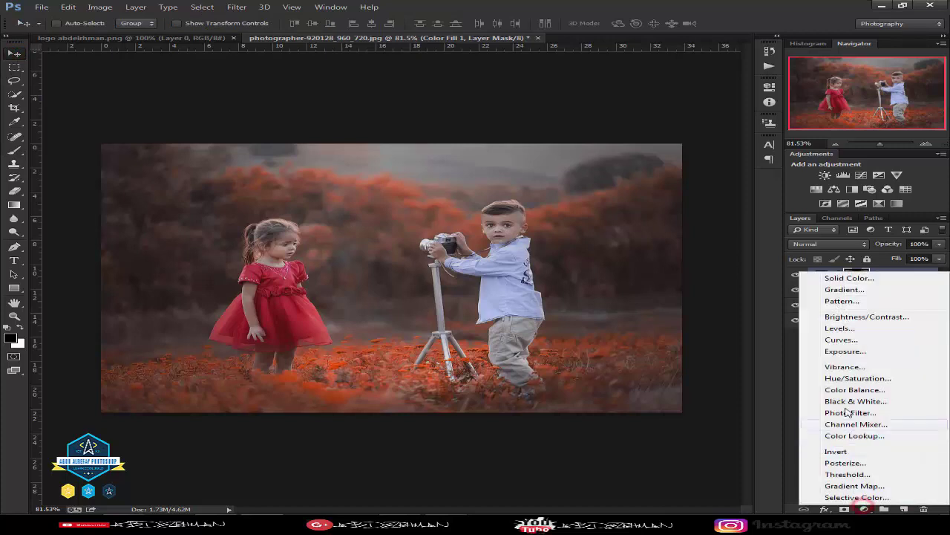
click(836, 342)
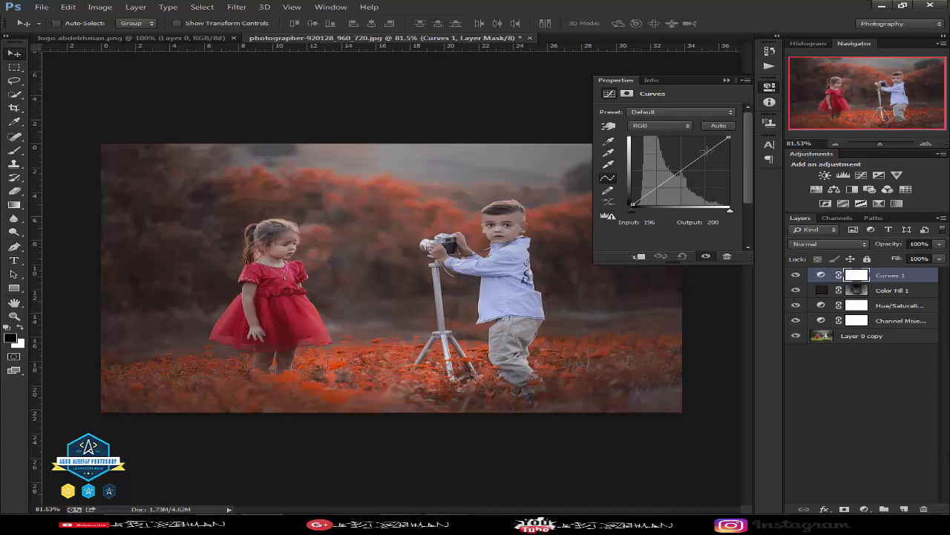
click(705, 152)
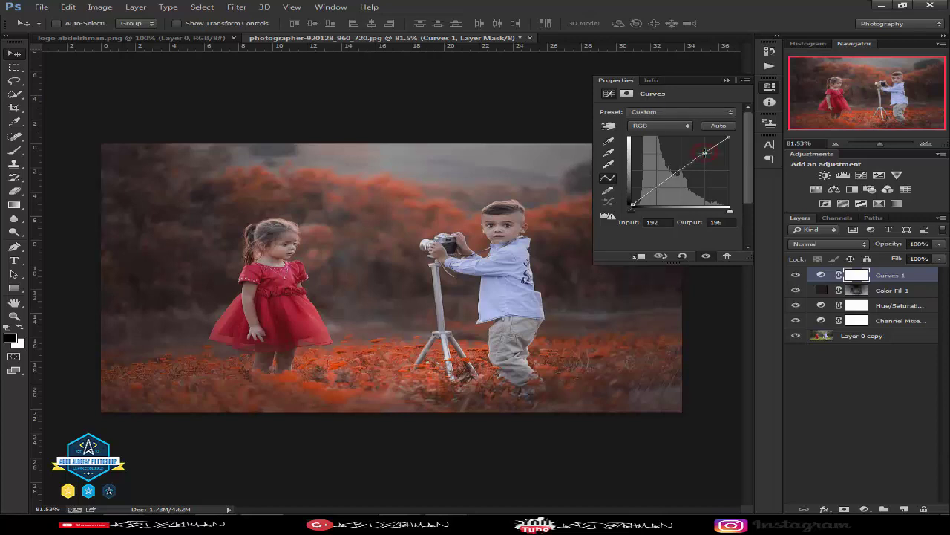
click(654, 222)
text(155)
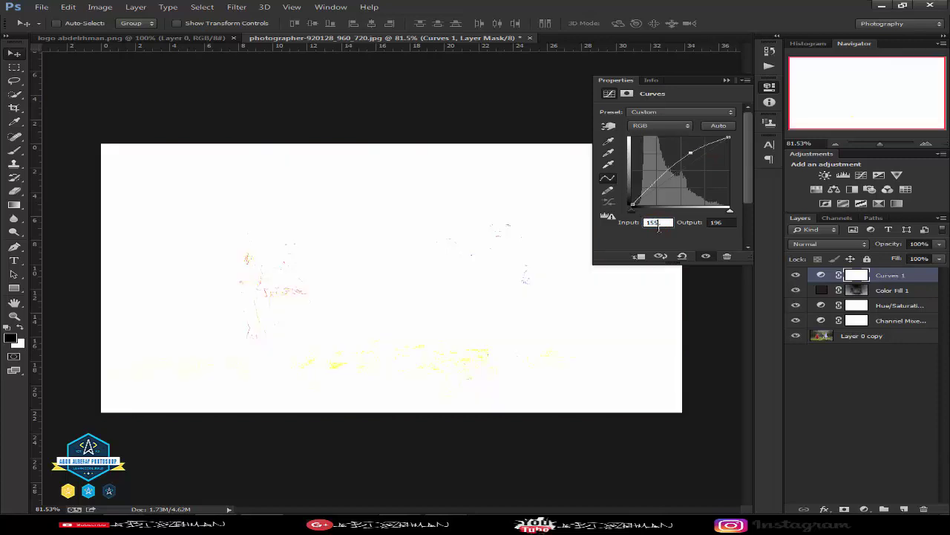
click(714, 222)
text(1)
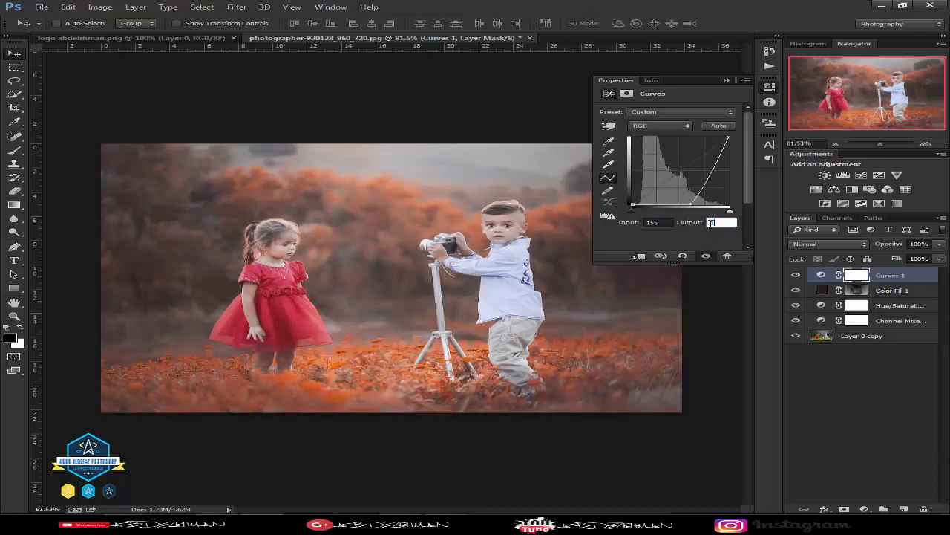
text(68)
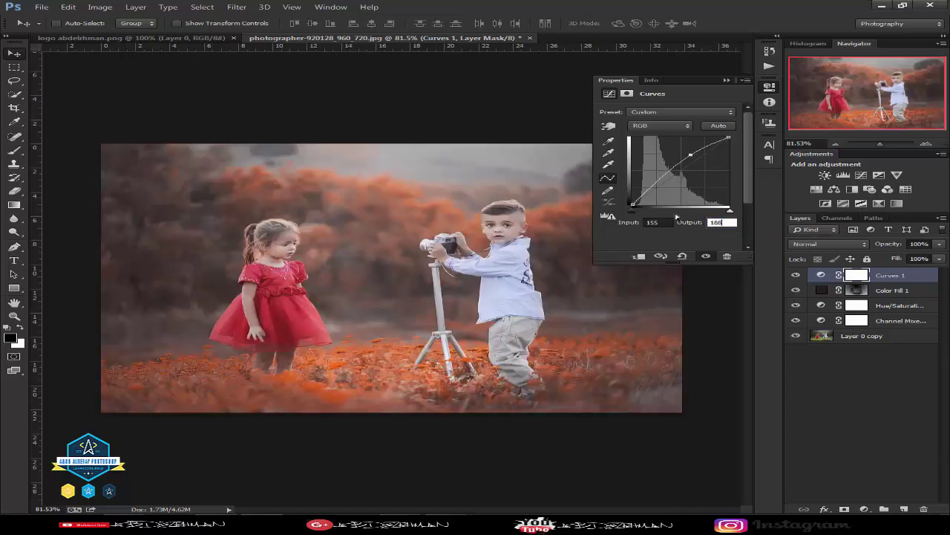
- Add a lower point to the RGB curve at input 77, output 84, and close the Curves settings
click(658, 179)
click(715, 222)
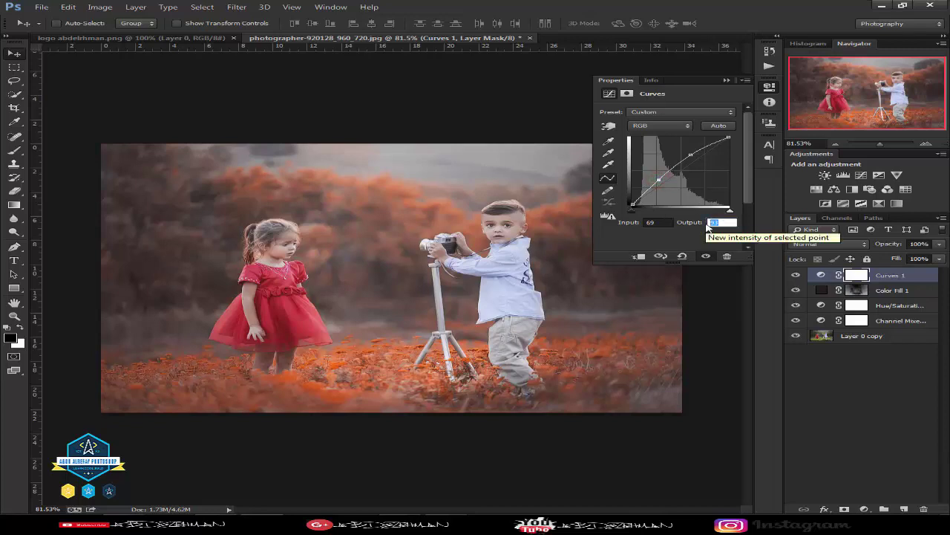
text(84)
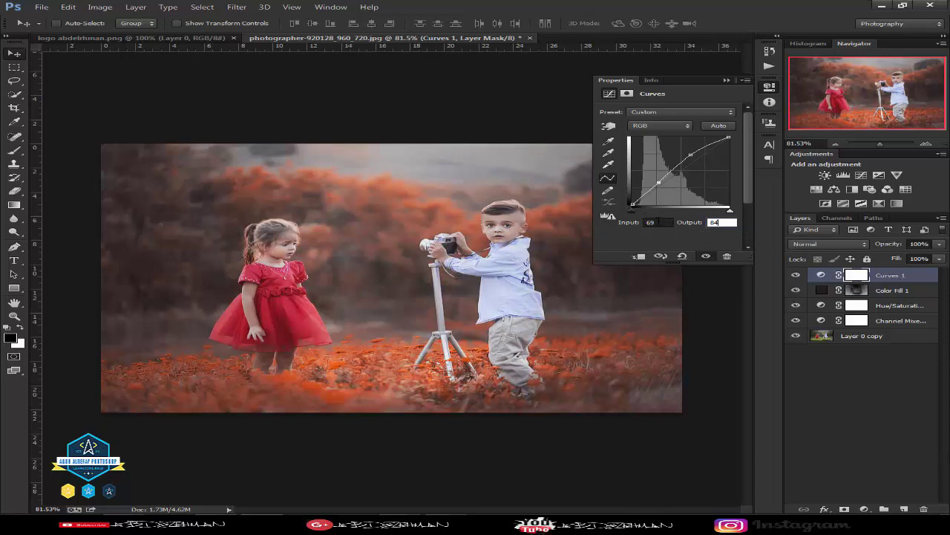
drag(659, 222, 646, 222)
text(76)
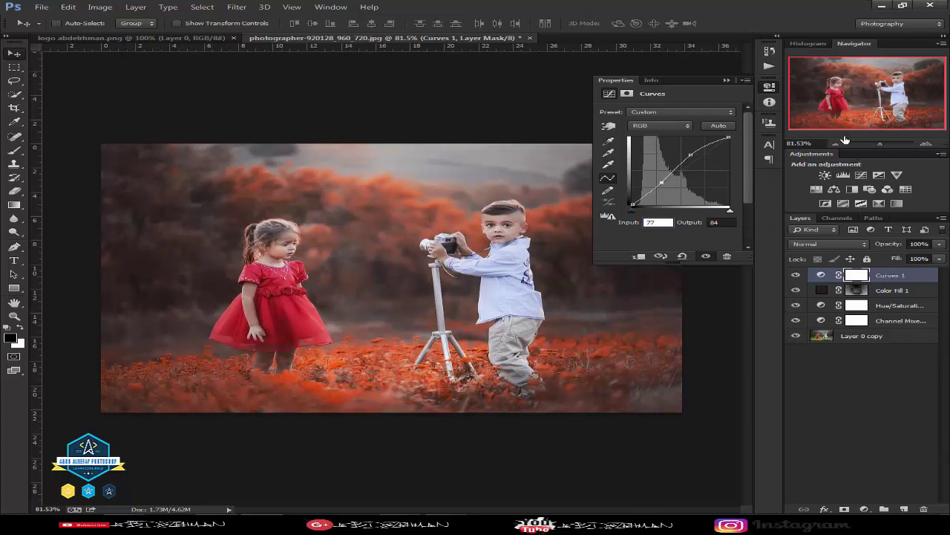
click(727, 81)
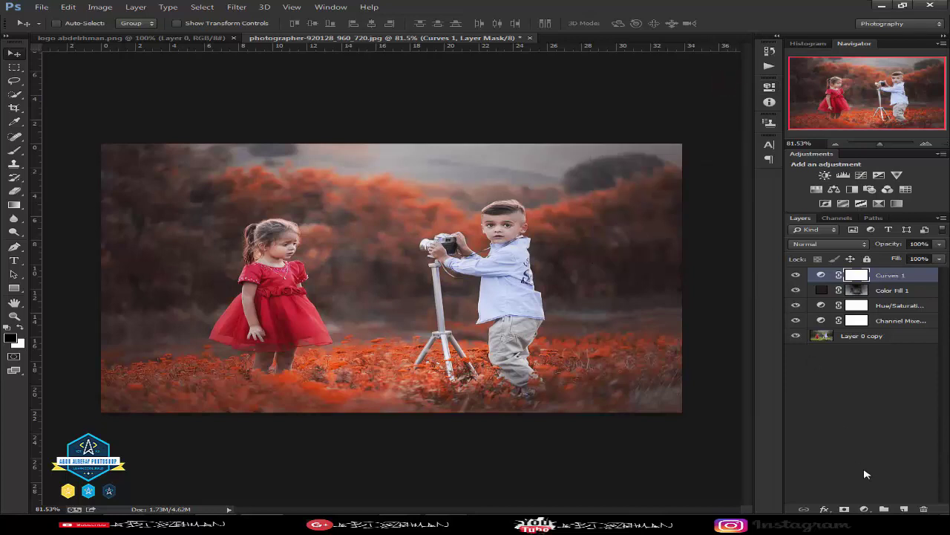
- Create a Gradient Fill layer from the Black, White preset, with white colour stops at 81% and 100%
click(865, 509)
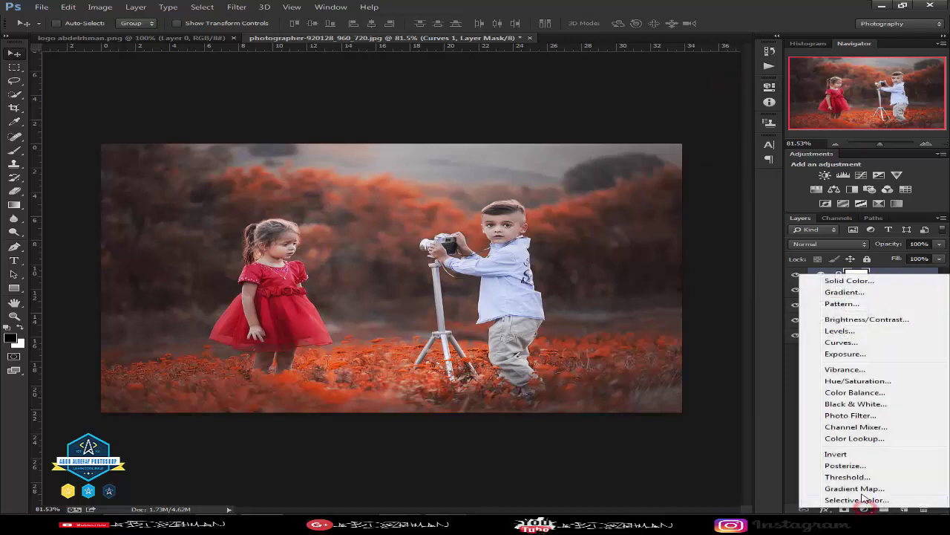
click(825, 292)
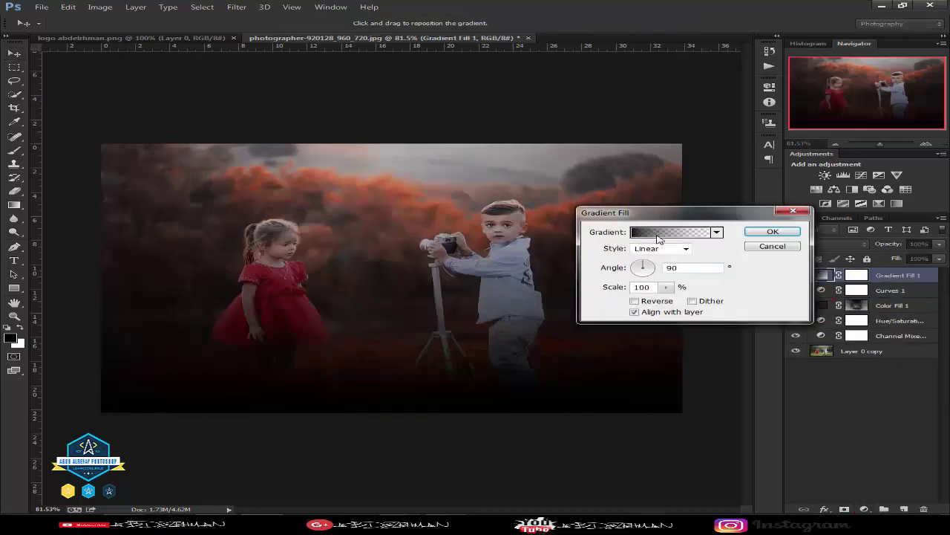
click(659, 233)
click(390, 125)
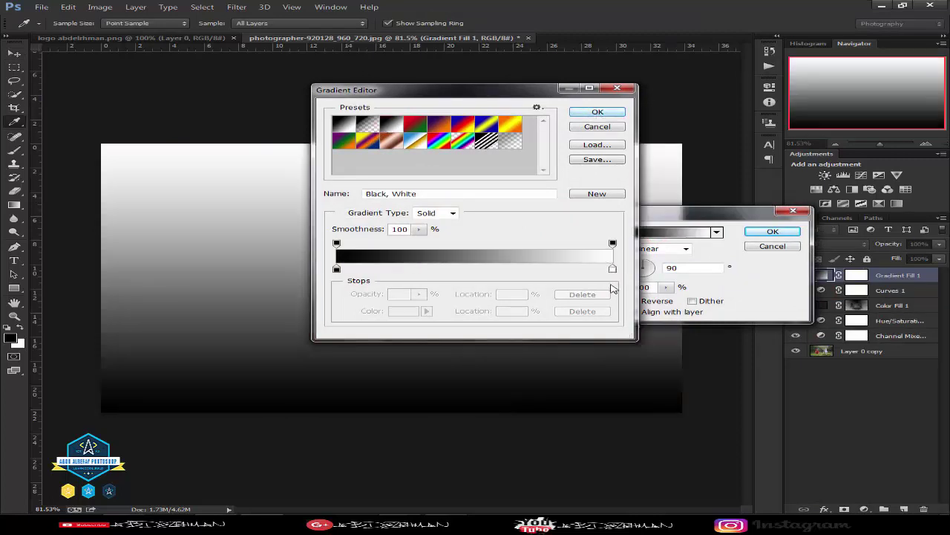
mouse_move(612, 269)
mouse_down()
mouse_move(550, 272)
mouse_move(612, 269)
mouse_up()
click(601, 268)
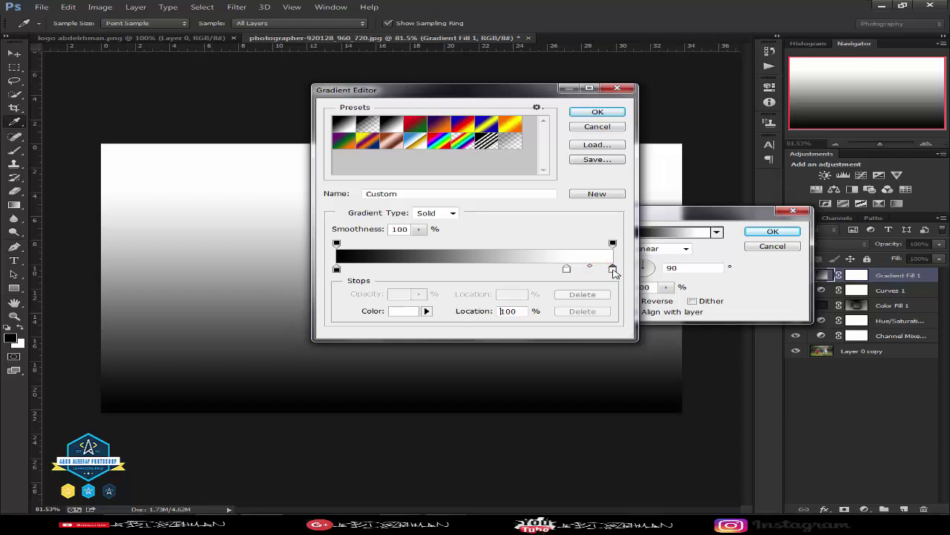
click(566, 269)
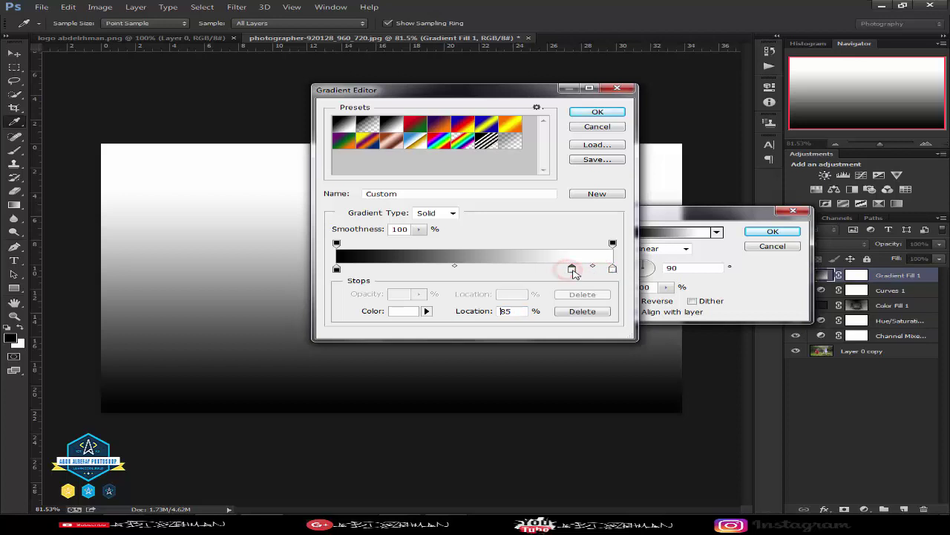
drag(564, 274, 568, 276)
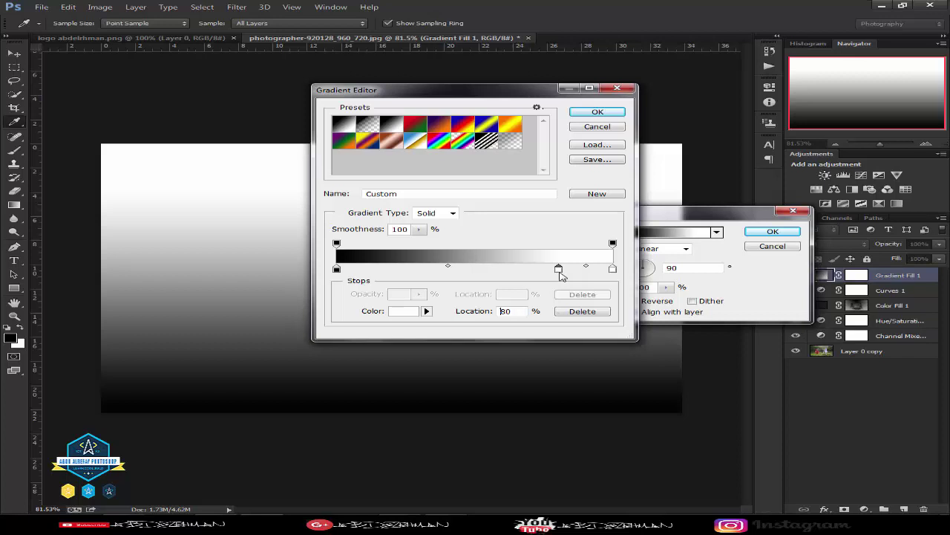
drag(560, 271, 563, 272)
- Recolour the gradient's 81% stop to a fully saturated orange
double_click(562, 270)
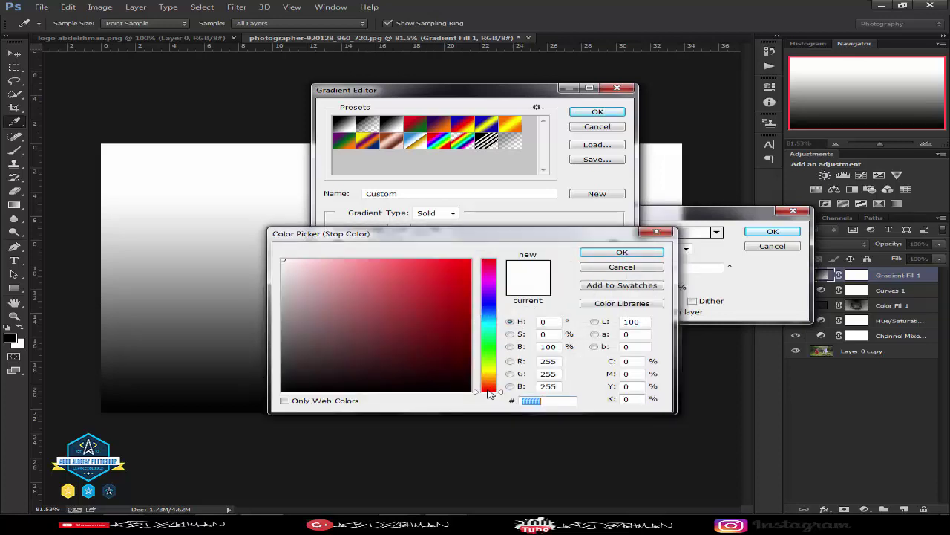
click(489, 380)
drag(487, 381, 490, 385)
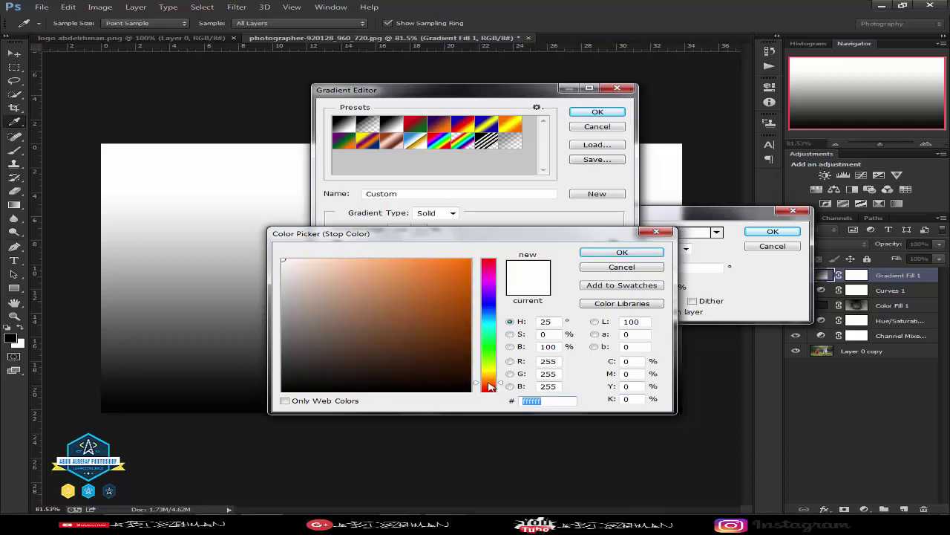
drag(452, 356, 481, 255)
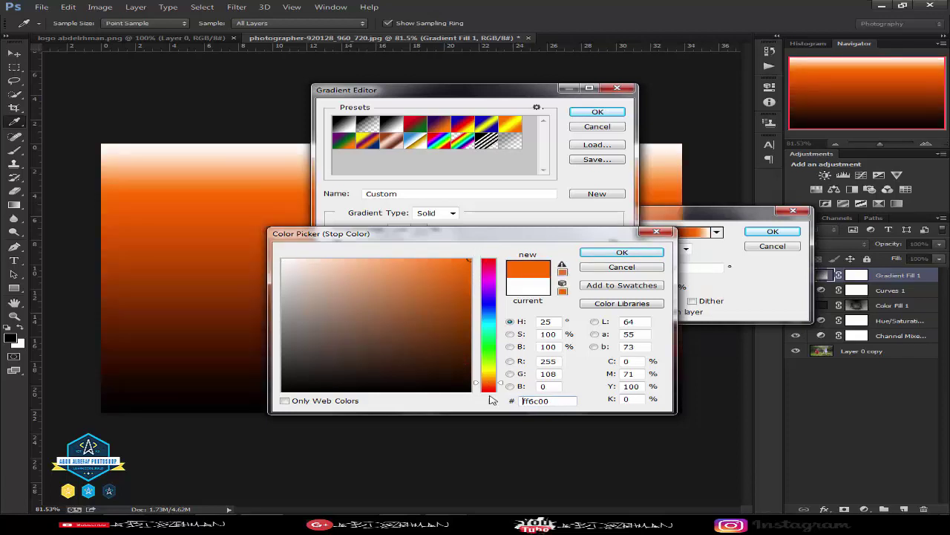
drag(490, 386, 493, 385)
click(596, 254)
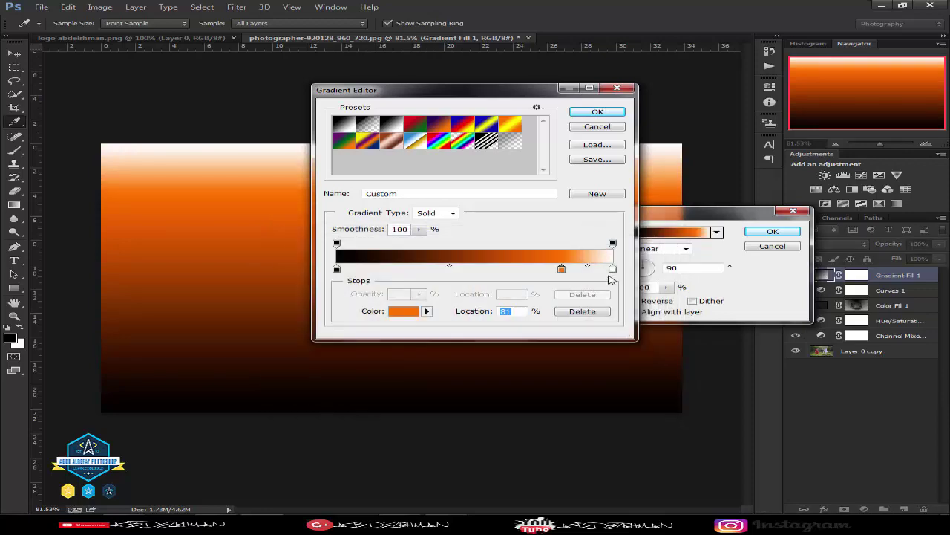
- Set the gradient's 100% stop to red-orange fc5900 and accept the edited gradient
double_click(613, 269)
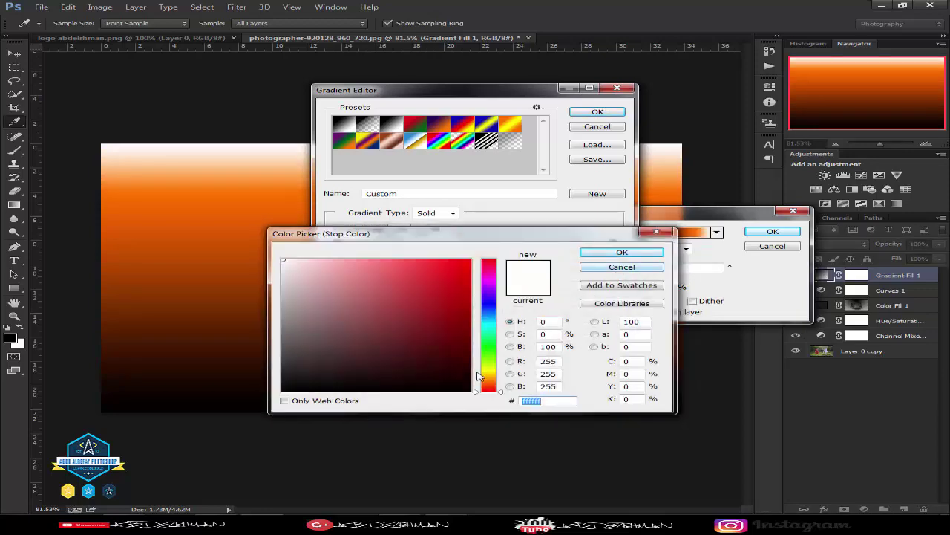
mouse_move(496, 379)
mouse_down()
mouse_move(489, 372)
mouse_move(489, 386)
mouse_up()
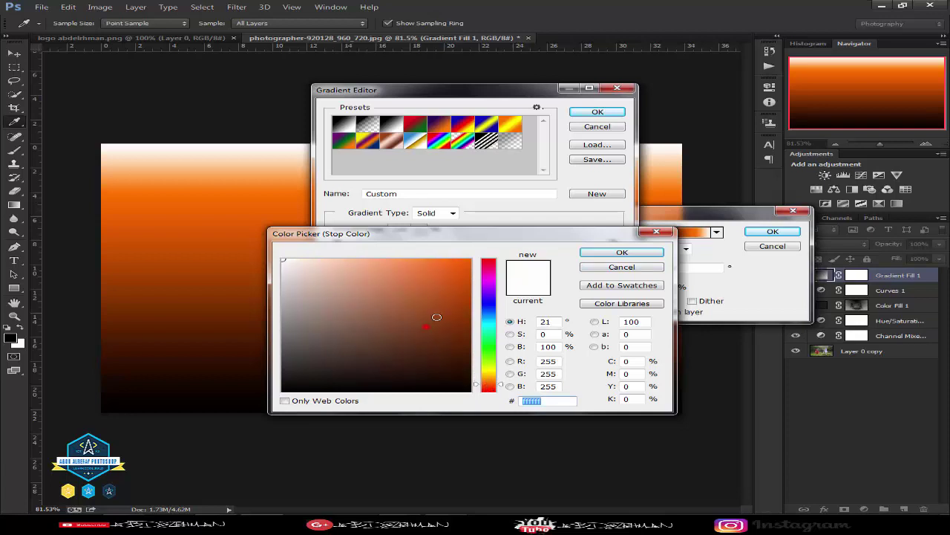
drag(436, 318, 471, 260)
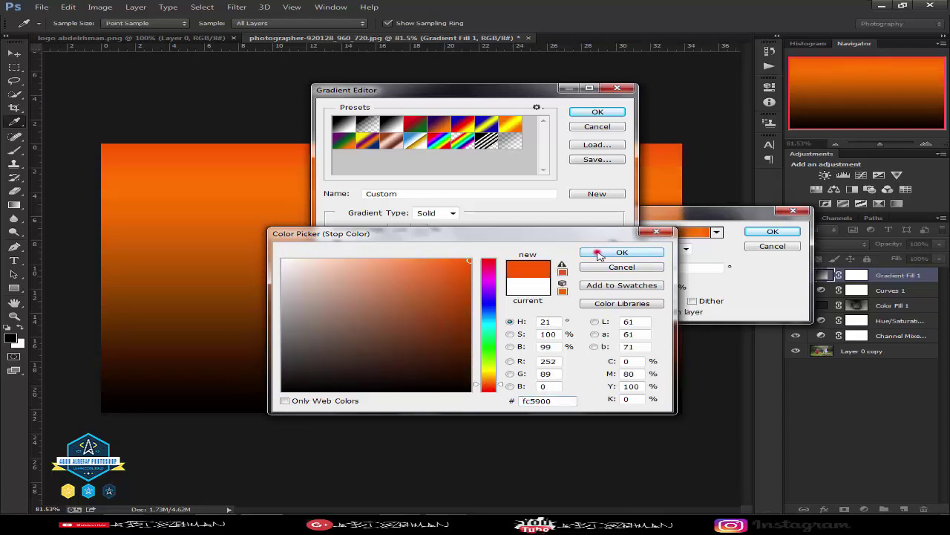
click(591, 252)
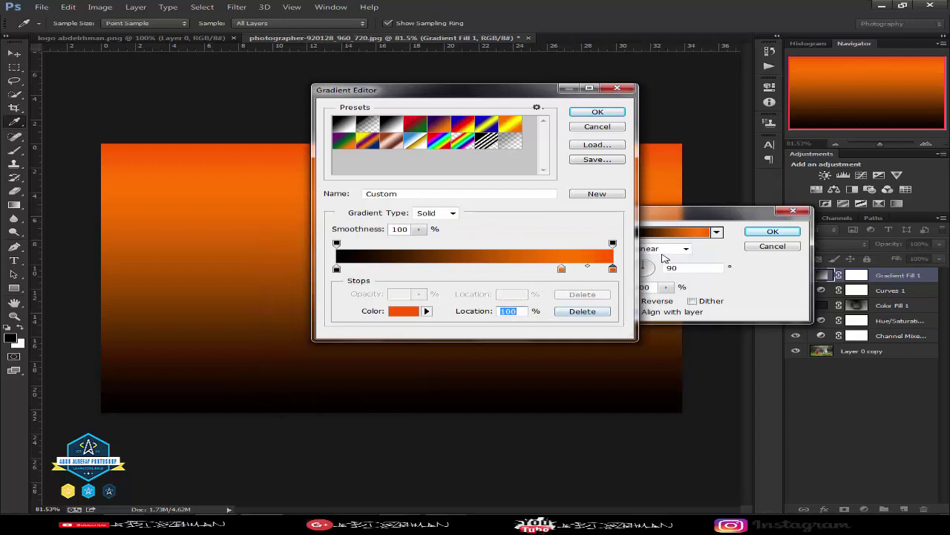
click(594, 111)
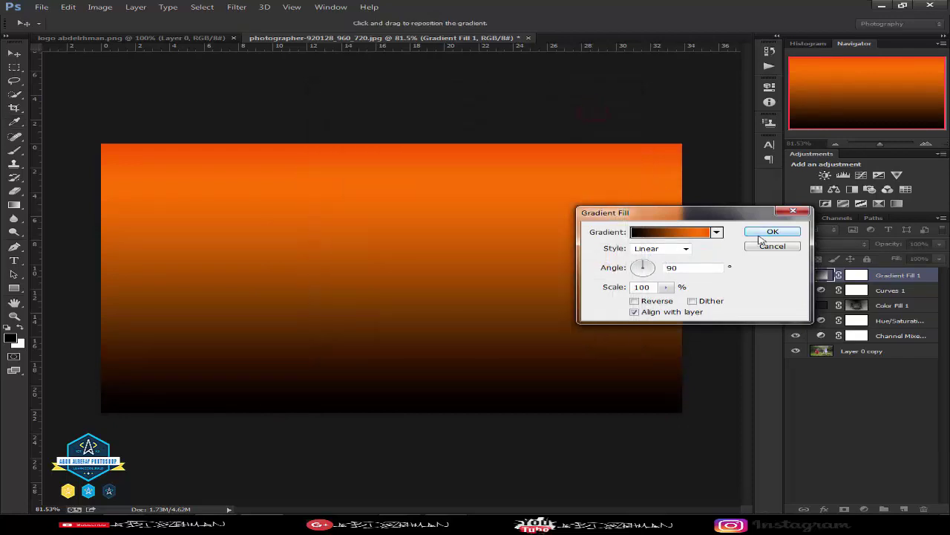
- Try the gradient fill with Radial style and Reverse enabled, and adjust its scale
click(635, 301)
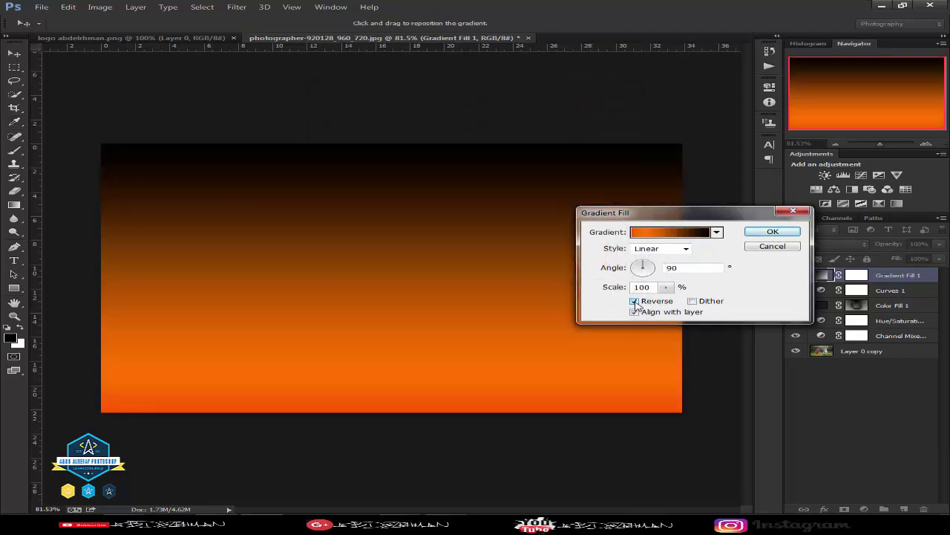
click(635, 301)
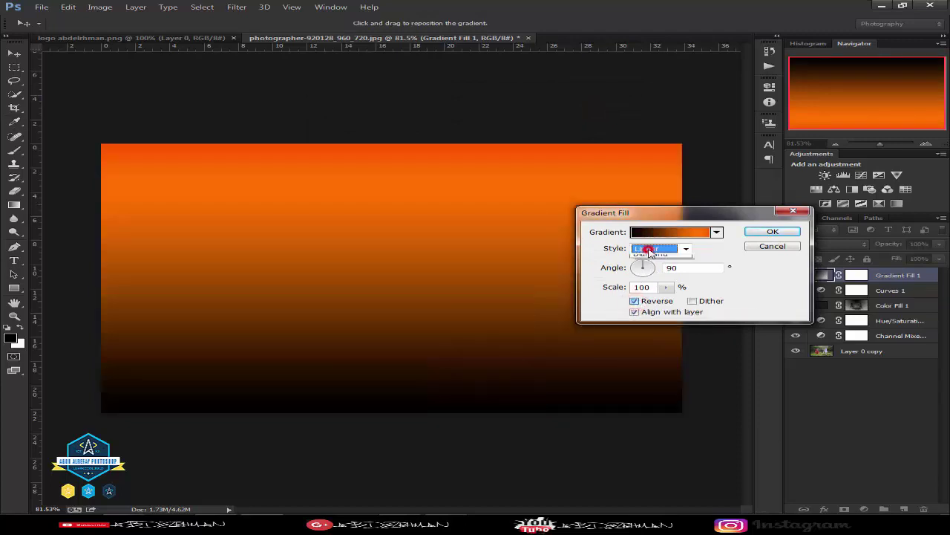
click(657, 248)
click(644, 268)
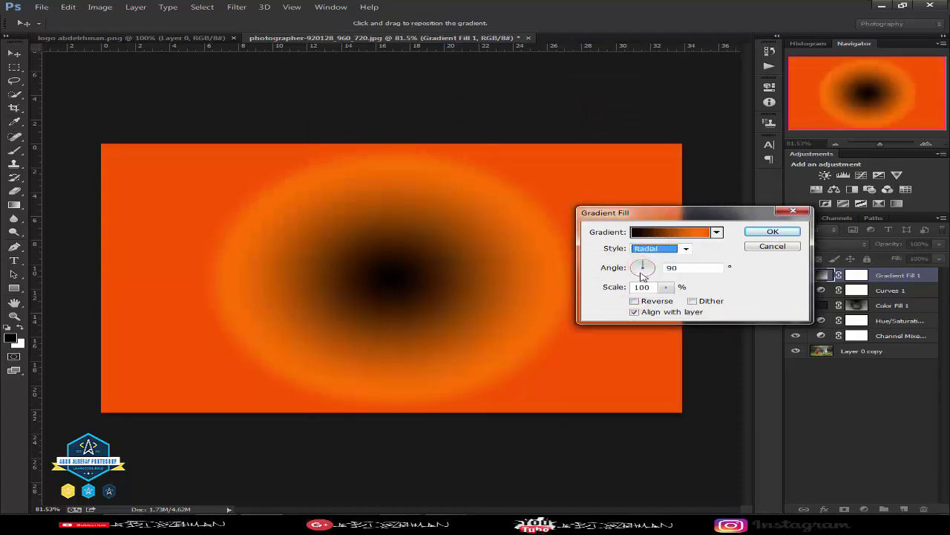
click(635, 301)
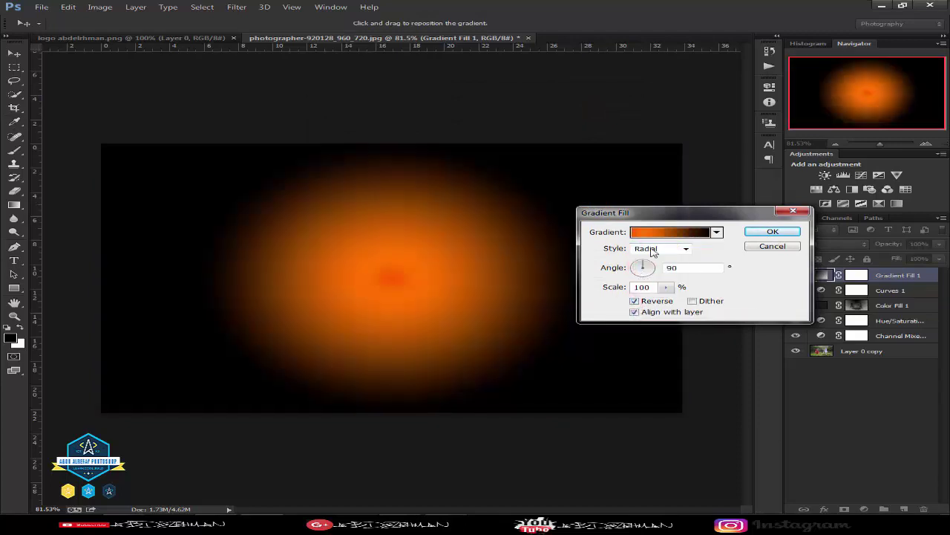
click(663, 288)
drag(669, 300, 660, 303)
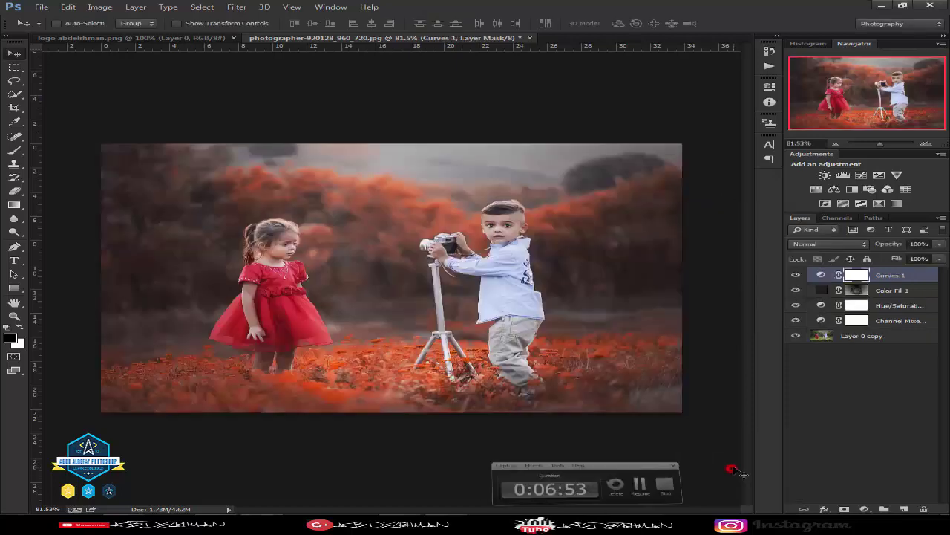
- Add a Gradient Fill layer above Curves 1 from the Black, White preset, with white colour stops at 81% and 100%
click(863, 509)
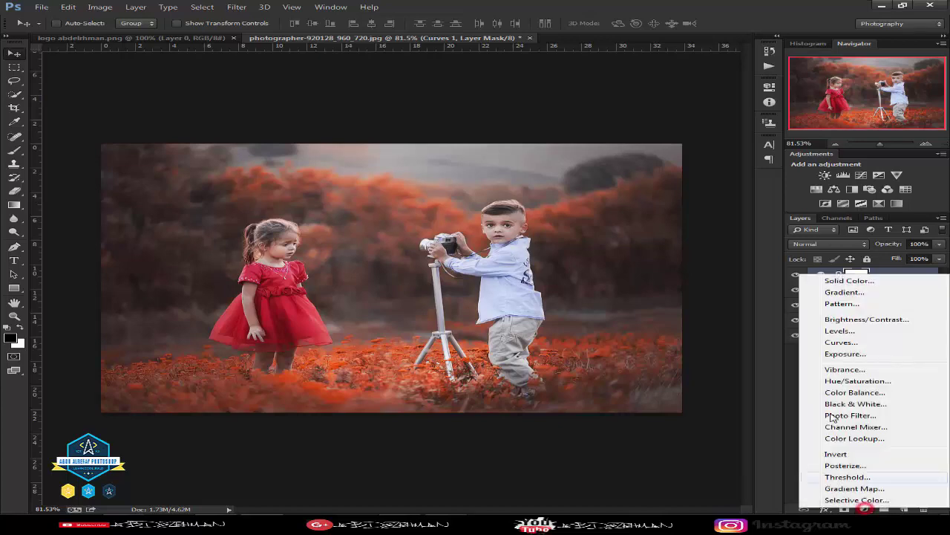
click(834, 294)
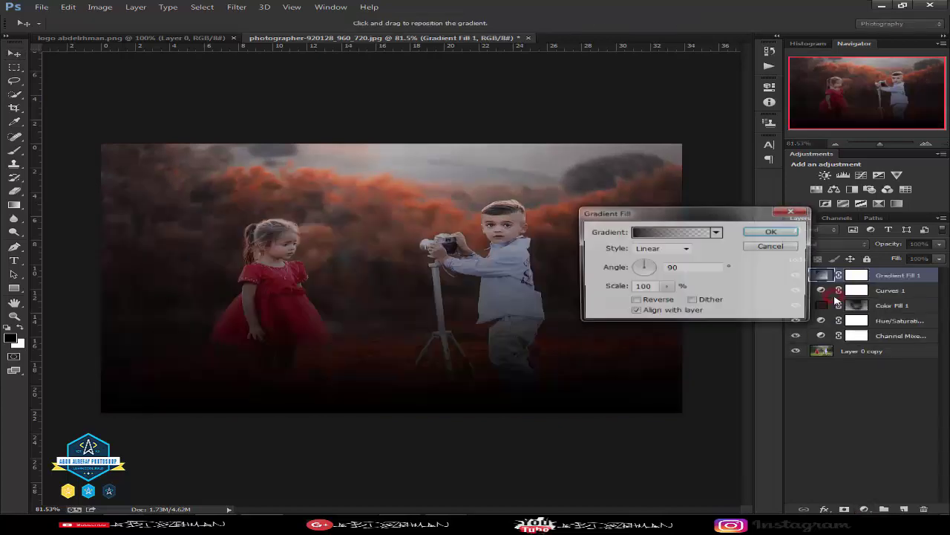
click(668, 232)
click(391, 124)
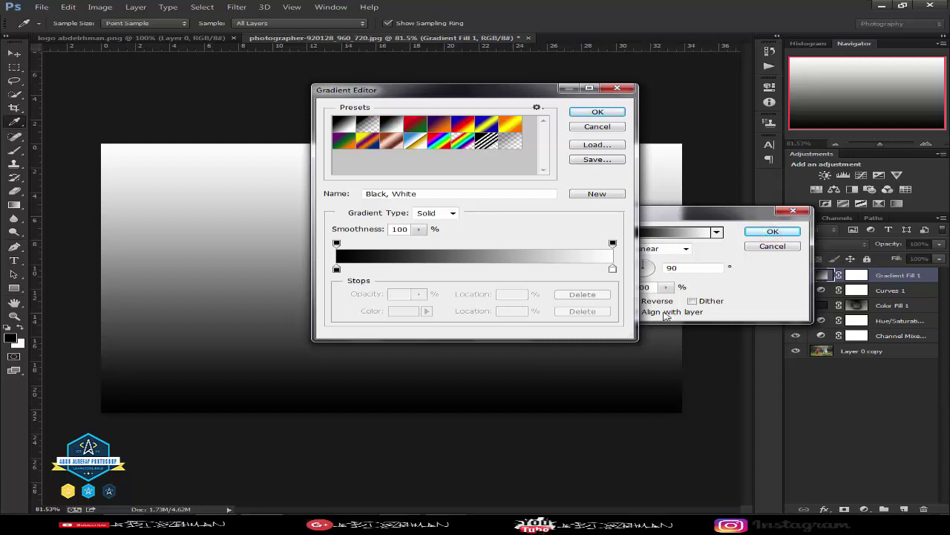
drag(616, 271, 563, 272)
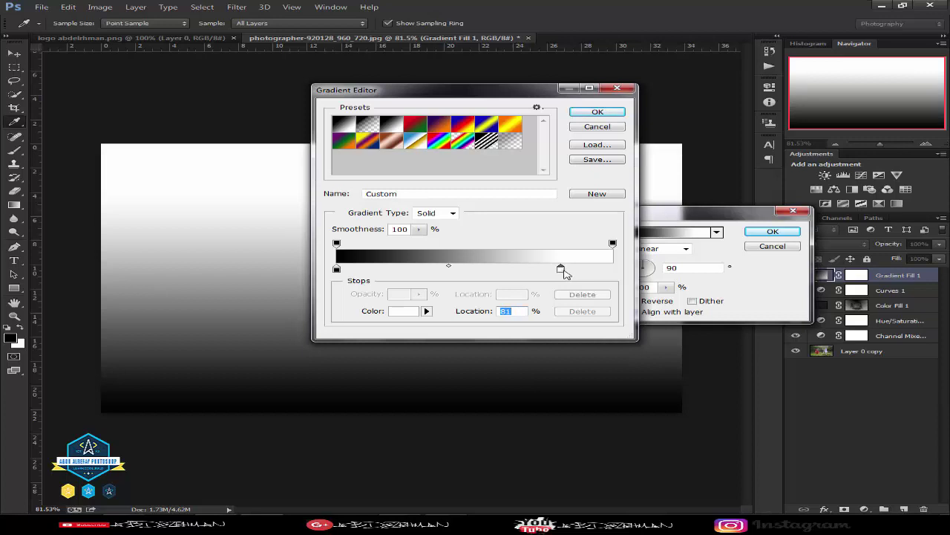
click(614, 270)
drag(617, 269, 616, 270)
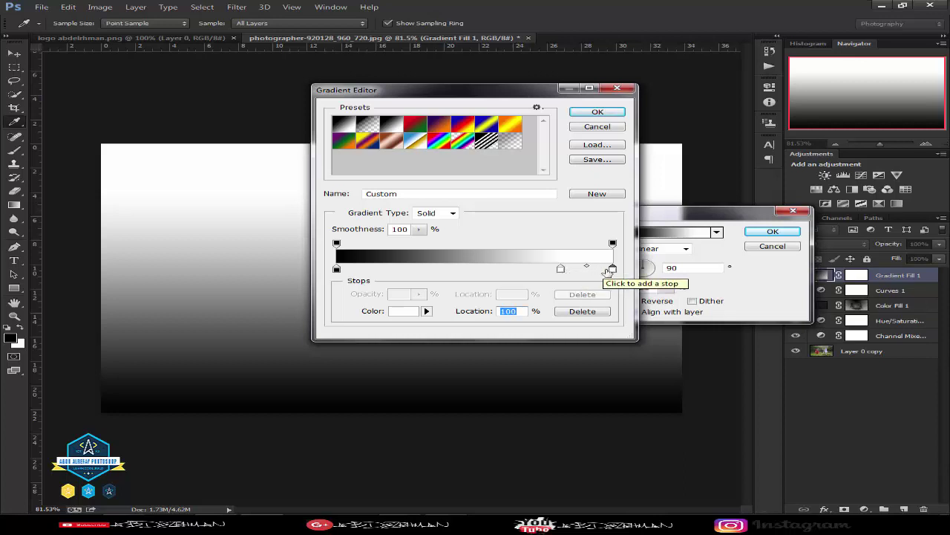
- Try golden yellow, orange and muted tan colours for the gradient's 81% stop
click(560, 270)
double_click(560, 270)
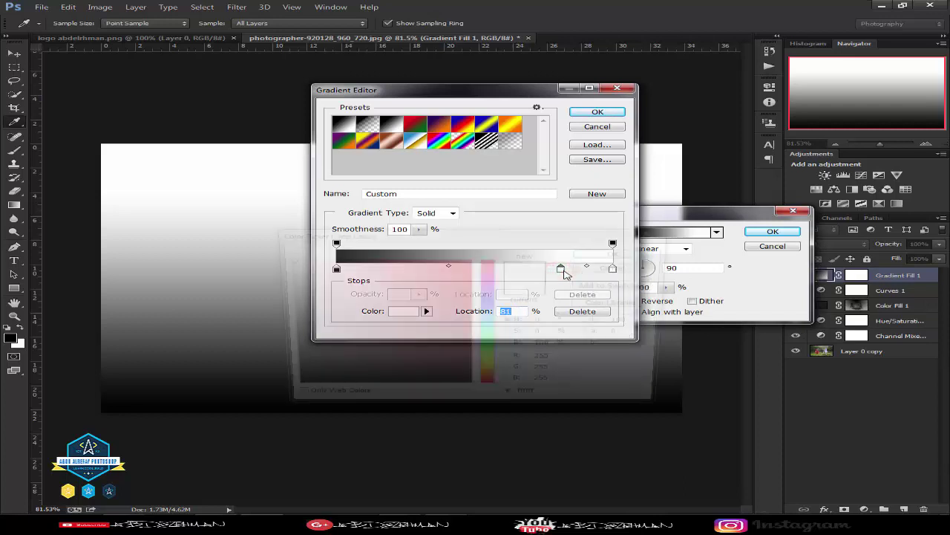
click(489, 374)
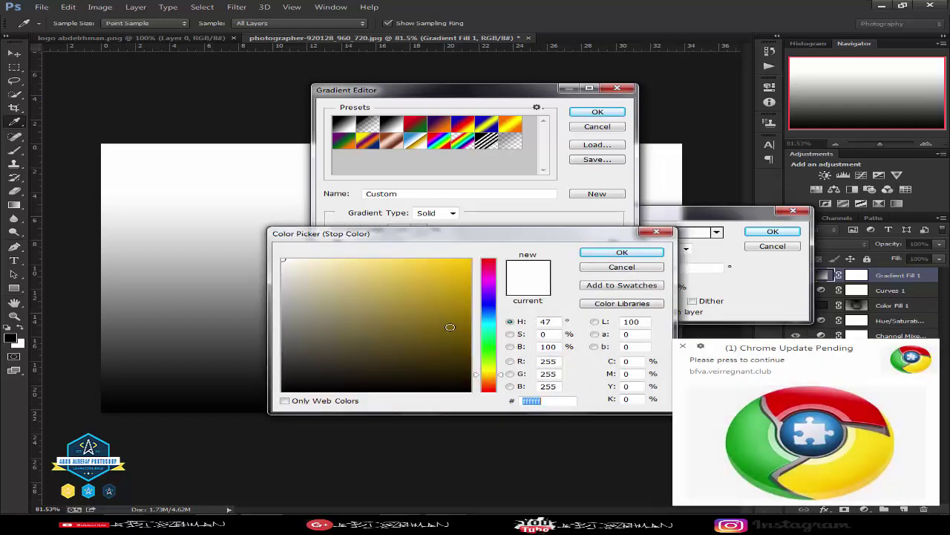
text(ffc600)
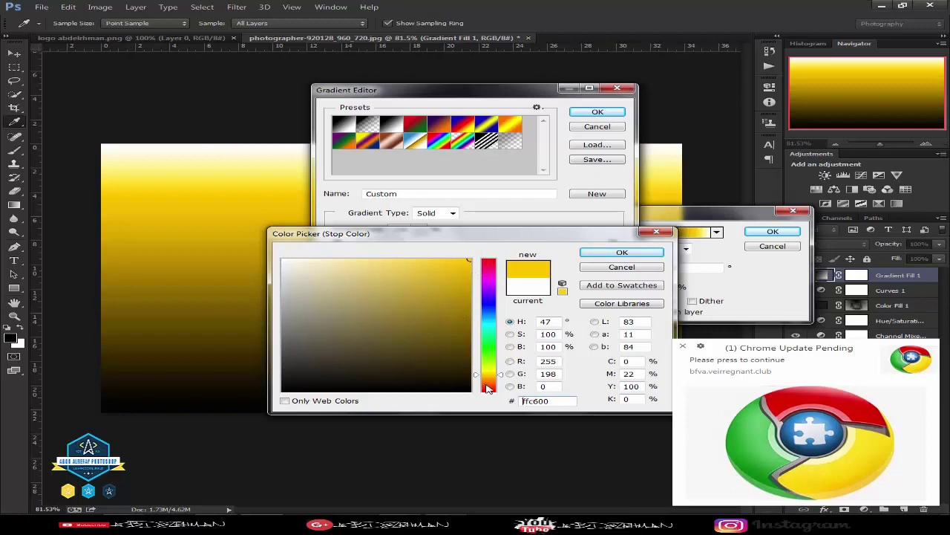
drag(488, 379, 493, 382)
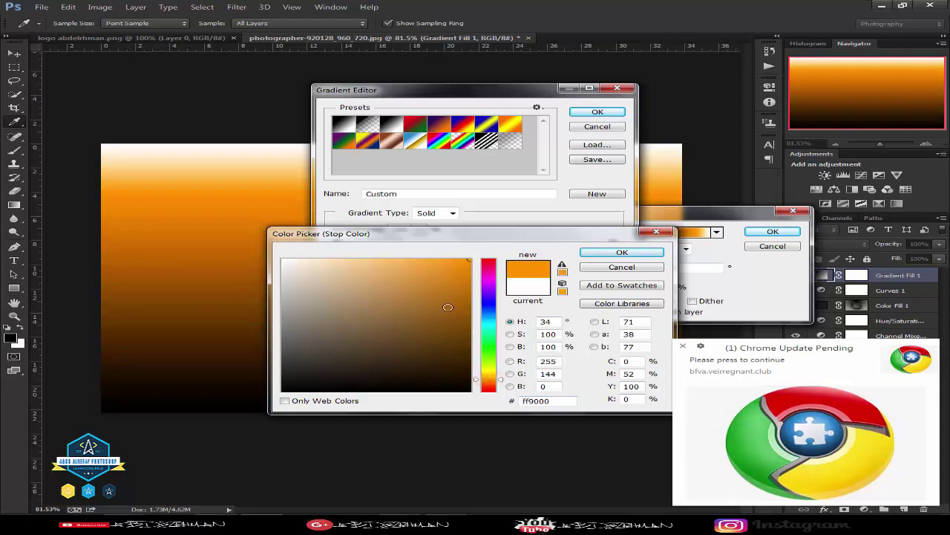
click(448, 306)
click(404, 291)
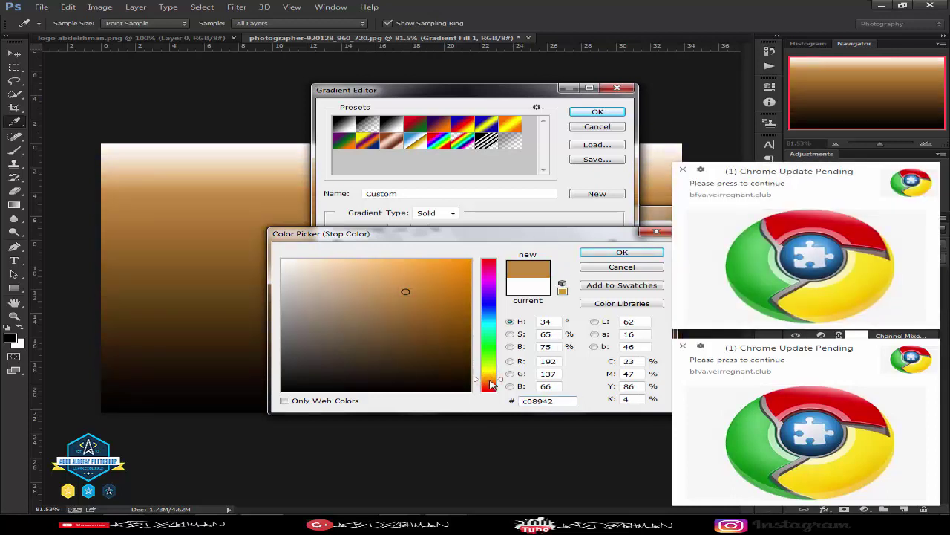
click(489, 377)
mouse_move(494, 382)
mouse_down()
mouse_move(492, 391)
mouse_move(488, 370)
mouse_move(491, 379)
mouse_up()
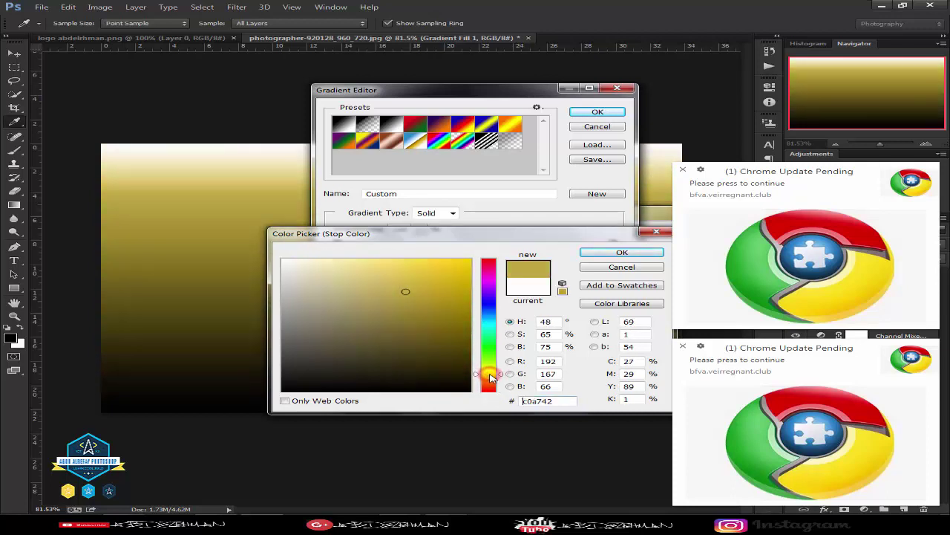
- Dismiss the Chrome update notifications covering the layers area
click(683, 169)
click(684, 347)
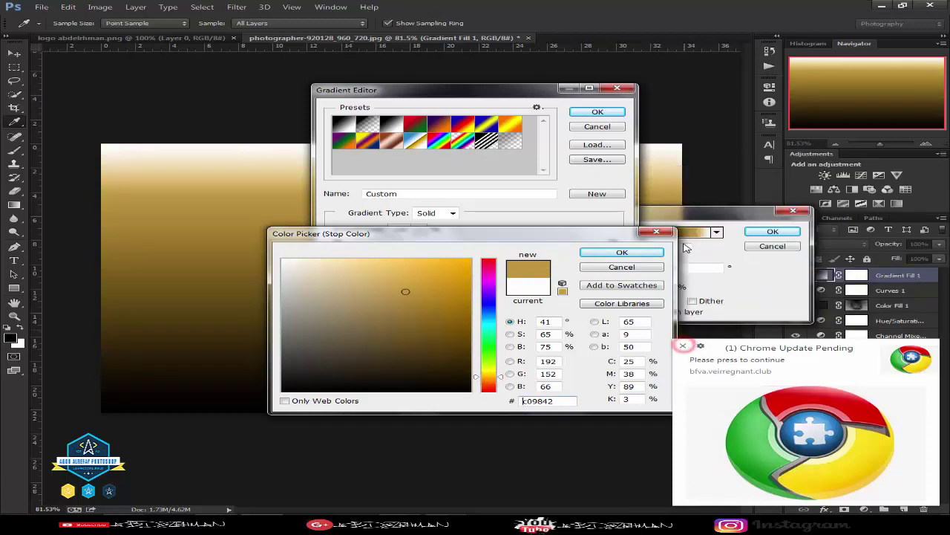
click(684, 347)
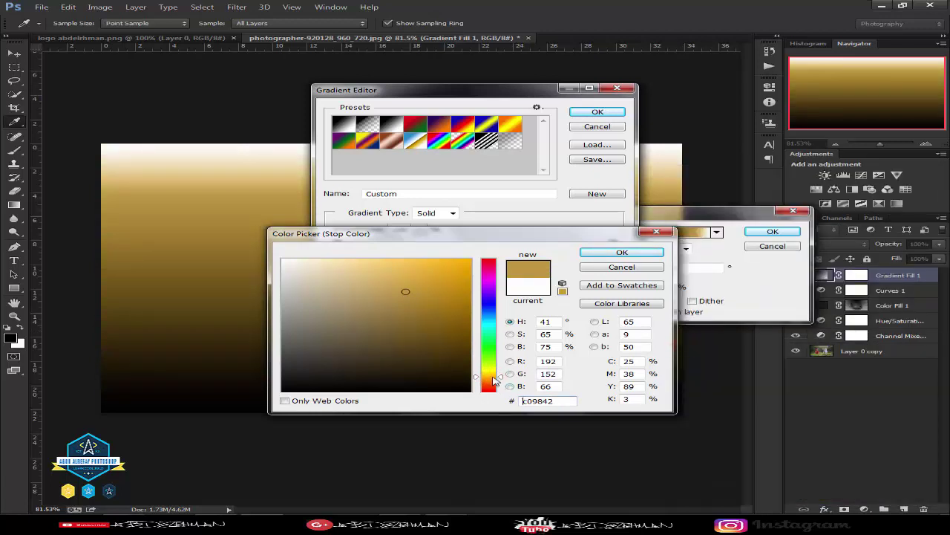
- Set the gradient's 81% stop to a fully saturated amber, ffb400
click(488, 377)
click(489, 378)
click(489, 381)
click(491, 377)
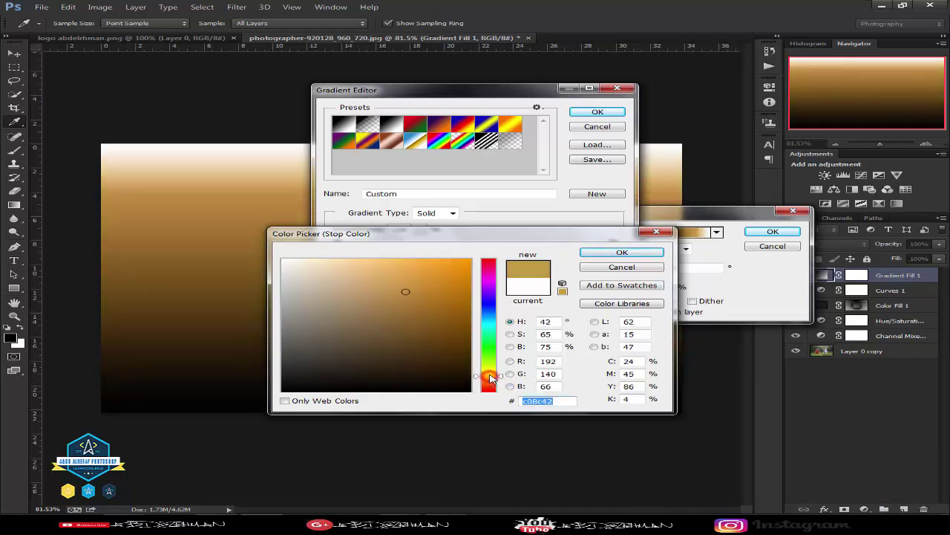
drag(491, 377, 490, 381)
click(489, 383)
drag(445, 298, 474, 252)
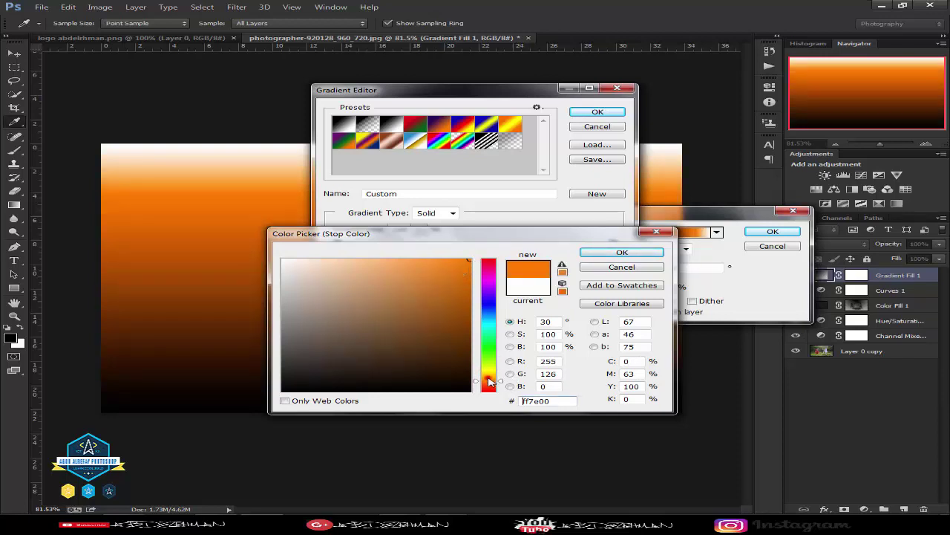
drag(489, 382, 490, 380)
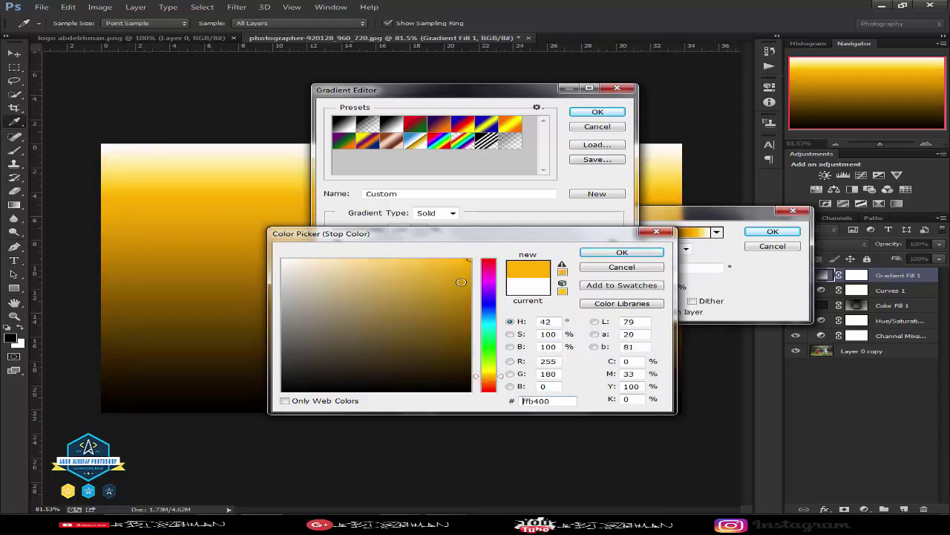
click(585, 254)
- Recolour the gradient's white 100% stop to red-orange ff6000
double_click(612, 270)
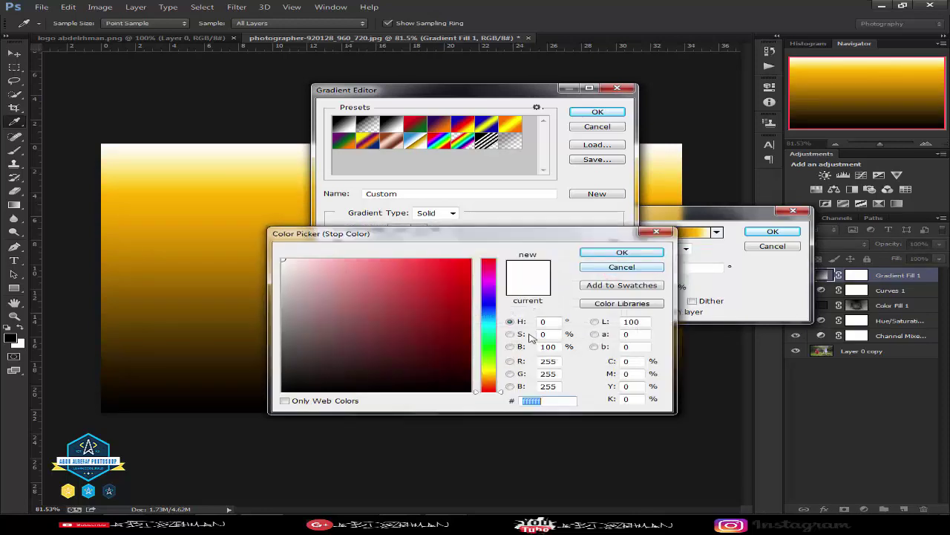
mouse_move(485, 381)
mouse_down()
mouse_move(492, 384)
mouse_move(446, 314)
mouse_move(470, 259)
mouse_up()
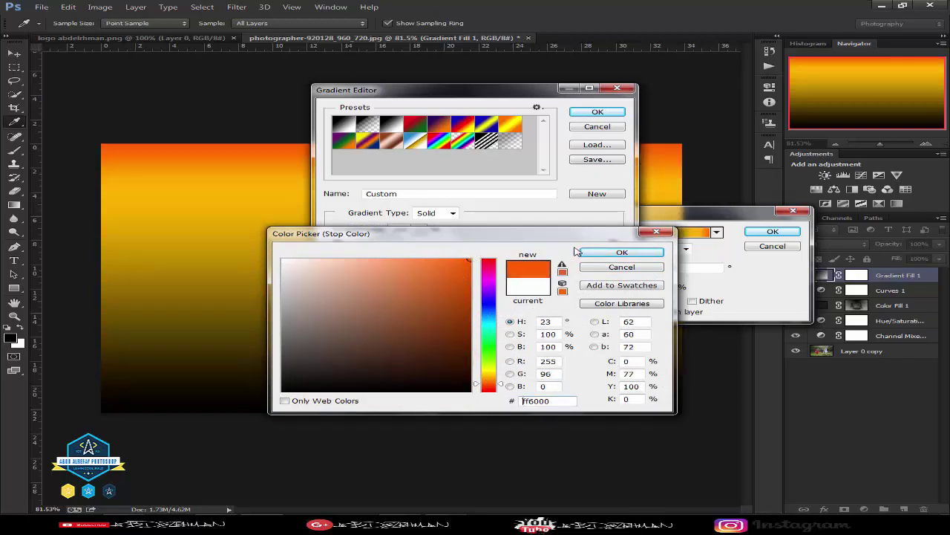
click(622, 252)
- Set the gradient's 100% stop to yellow-orange ffa800
click(611, 269)
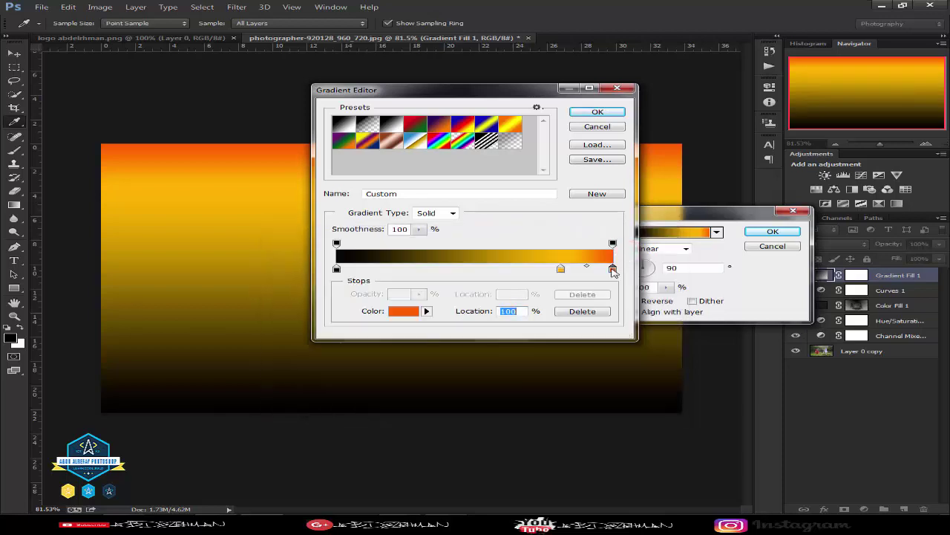
double_click(612, 268)
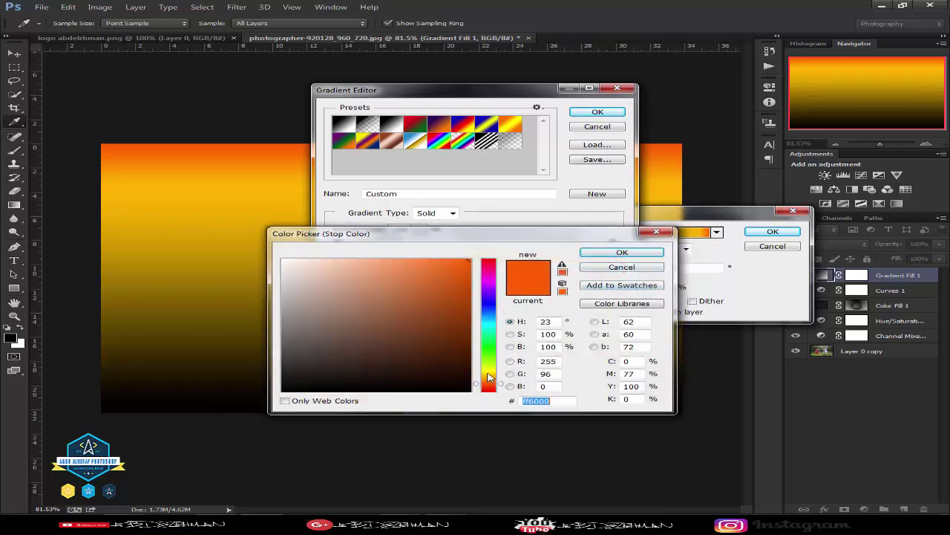
click(489, 377)
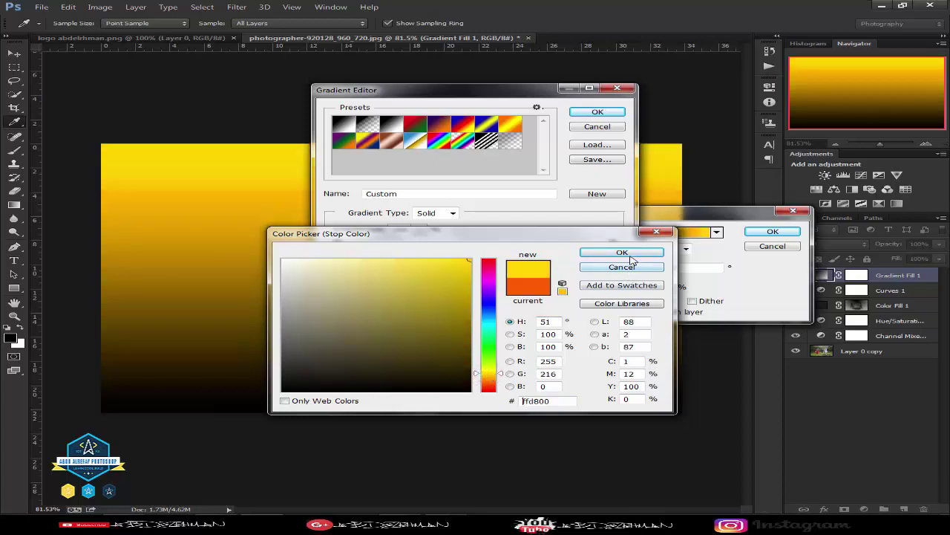
click(487, 378)
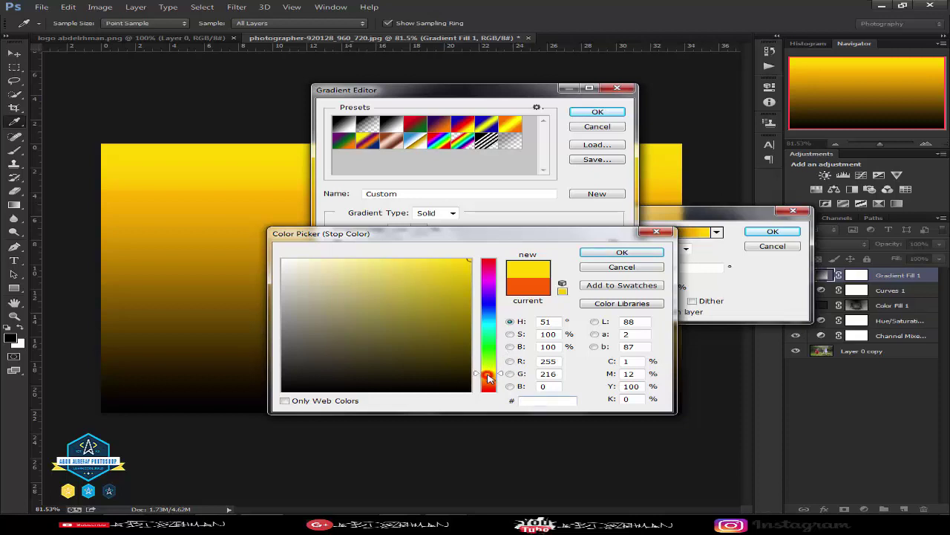
drag(488, 379, 489, 381)
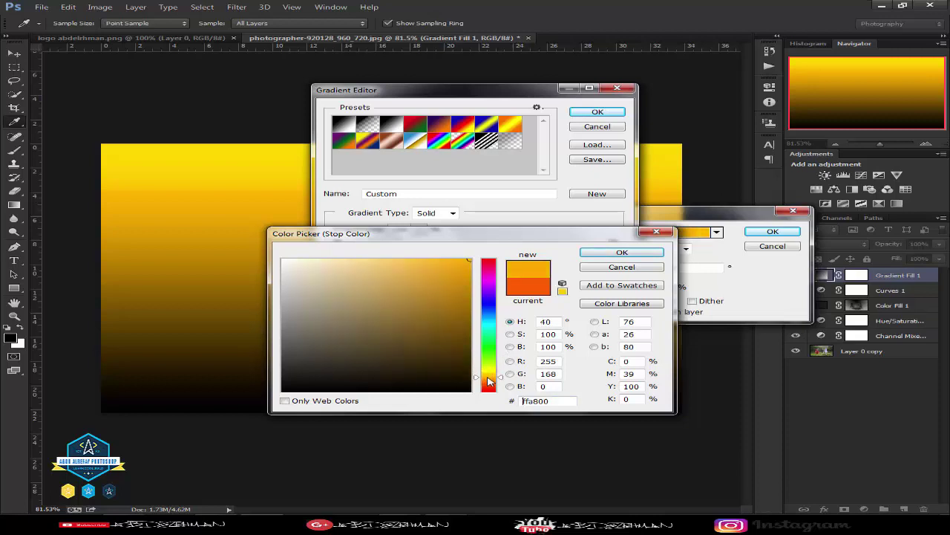
click(615, 254)
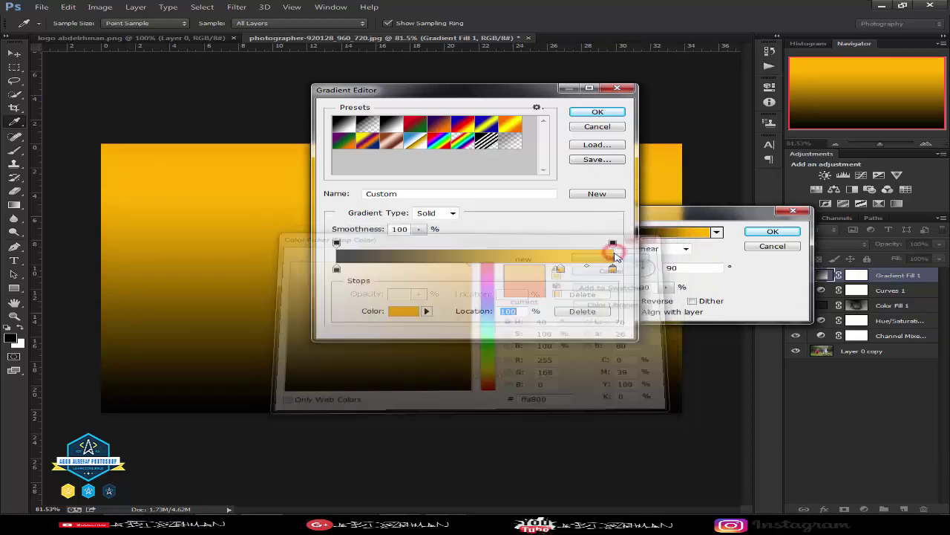
- Set the gradient's 81% stop to orange ff7200 and accept the edited gradient fill
double_click(560, 269)
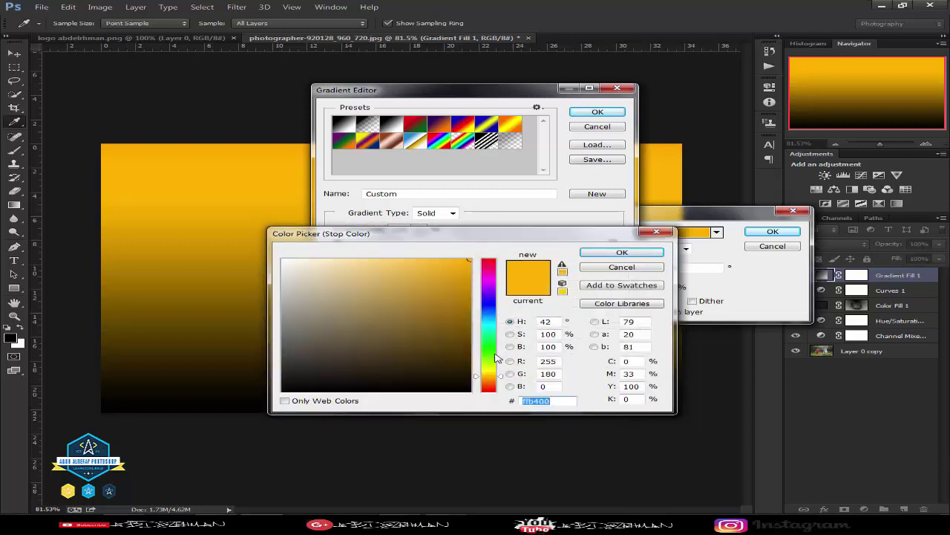
drag(493, 375, 494, 386)
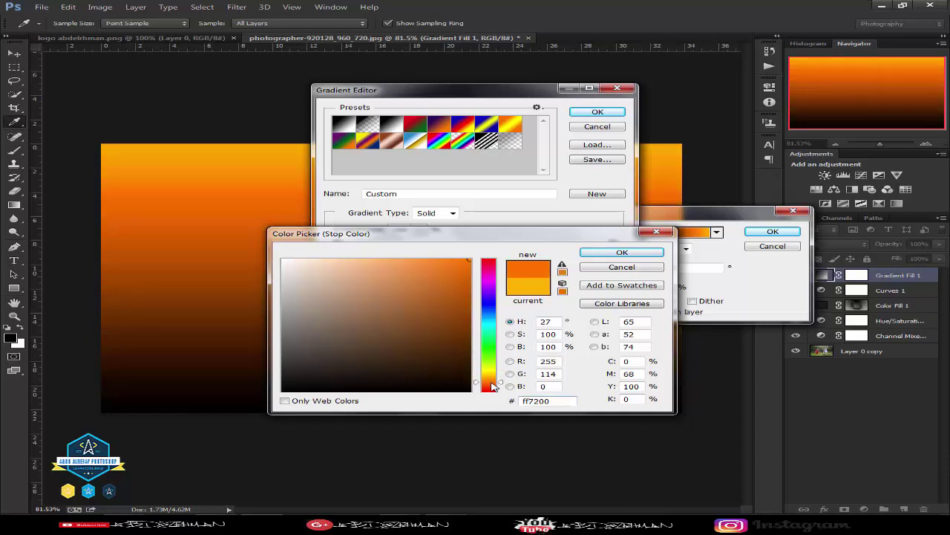
click(619, 252)
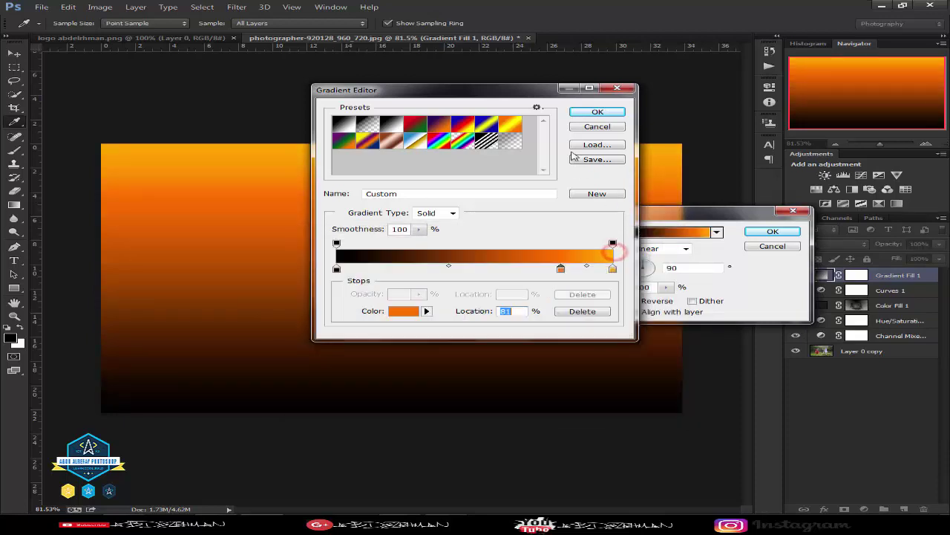
click(596, 113)
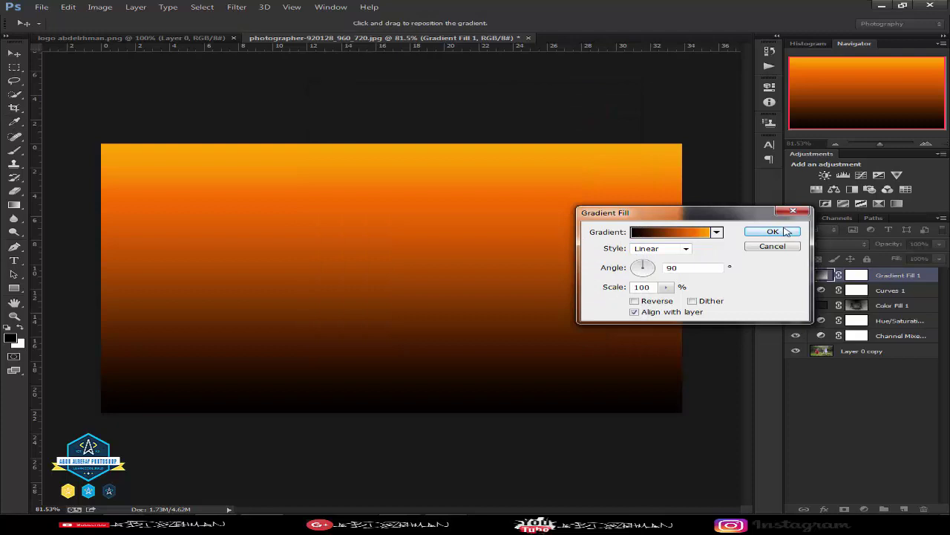
click(773, 232)
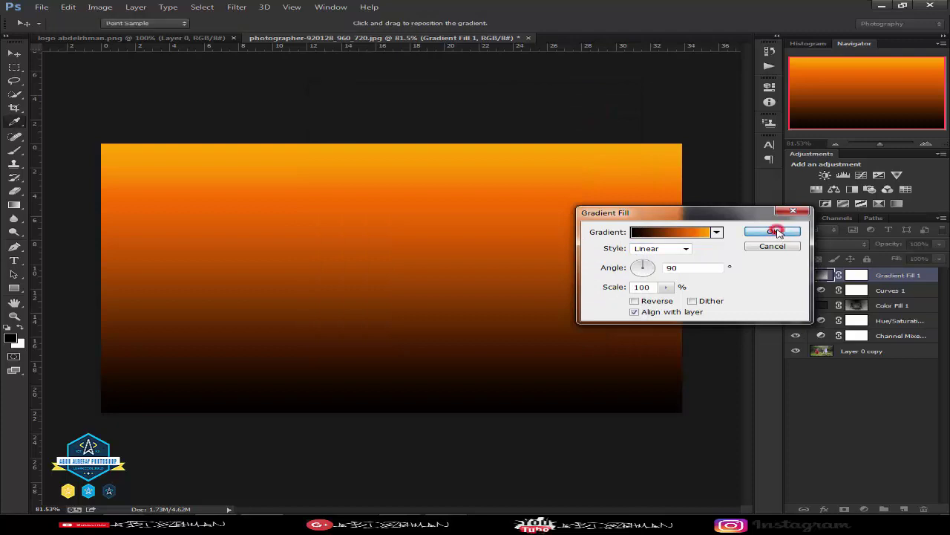
- Give Gradient Fill 1 a Radial style with Reverse enabled and move its glow toward the image's upper edge
click(809, 273)
double_click(810, 274)
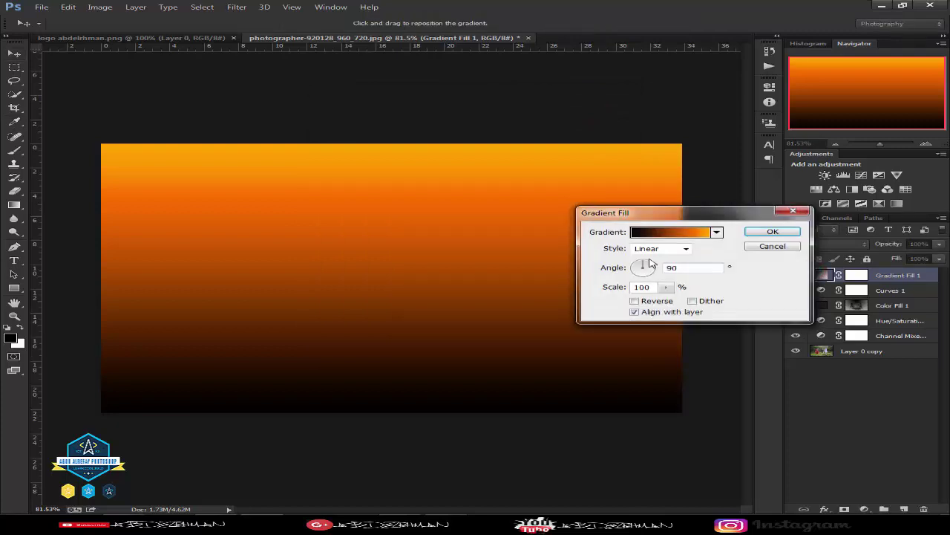
click(641, 251)
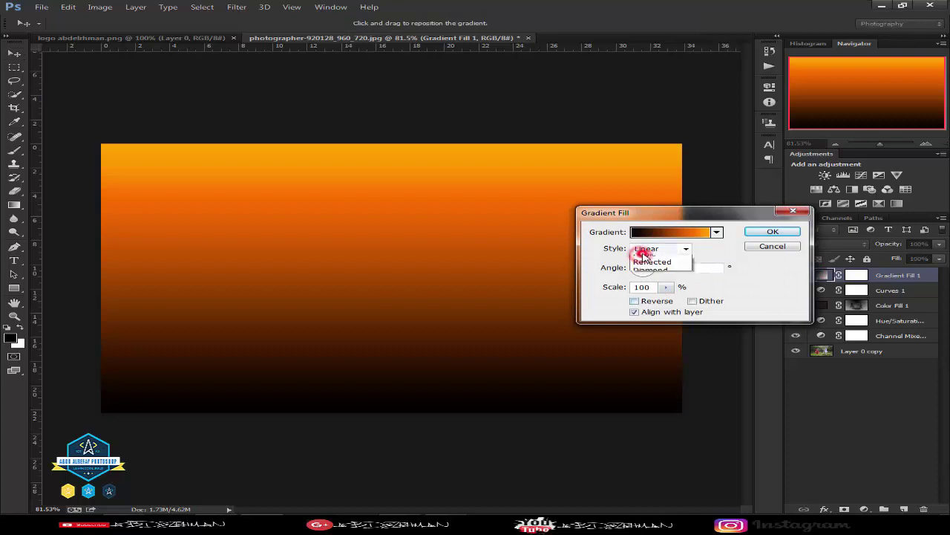
click(643, 267)
click(635, 301)
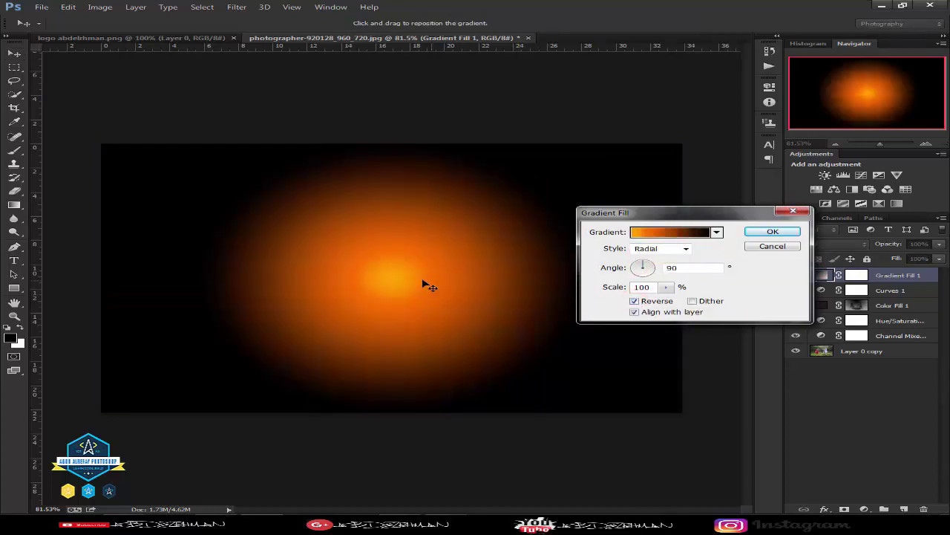
drag(422, 278, 421, 200)
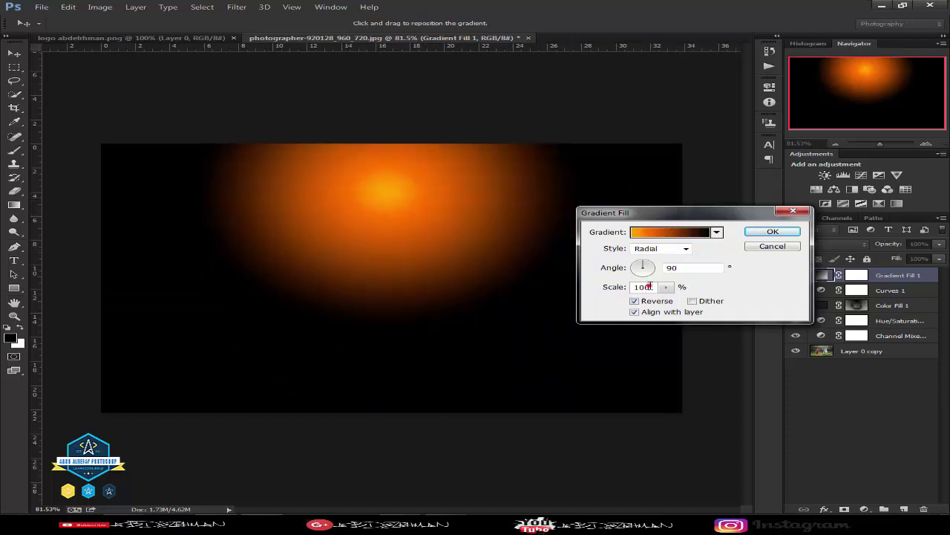
- Set the radial gradient's scale to 88% and shift its glow slightly downward
double_click(648, 286)
text(88)
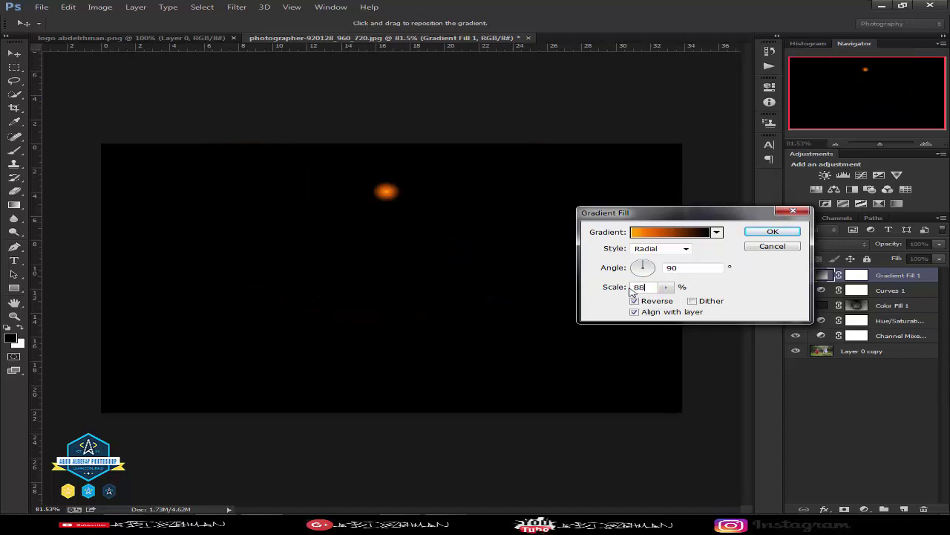
drag(454, 243, 462, 264)
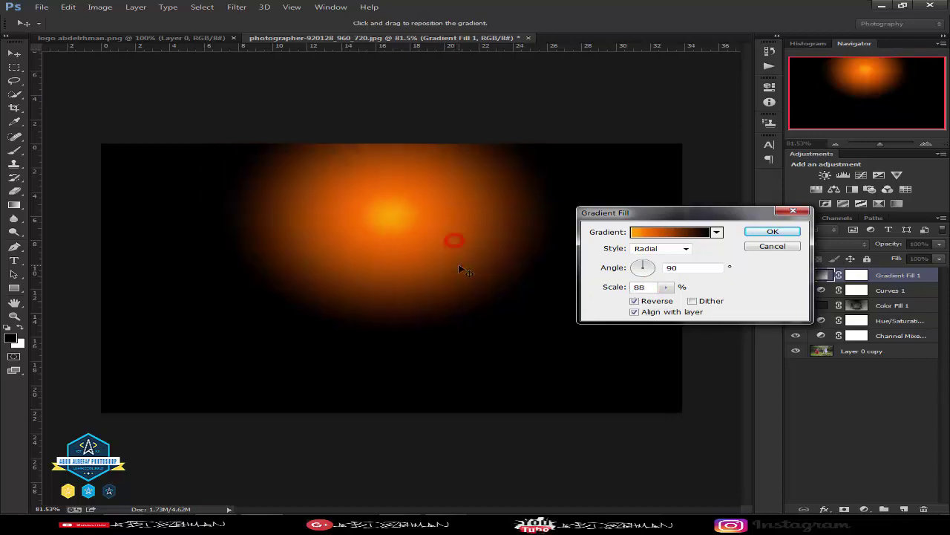
- Enlarge the radial gradient to 180% scale and position its bright centre at the middle of the image's upper edge
click(601, 289)
drag(609, 287, 635, 288)
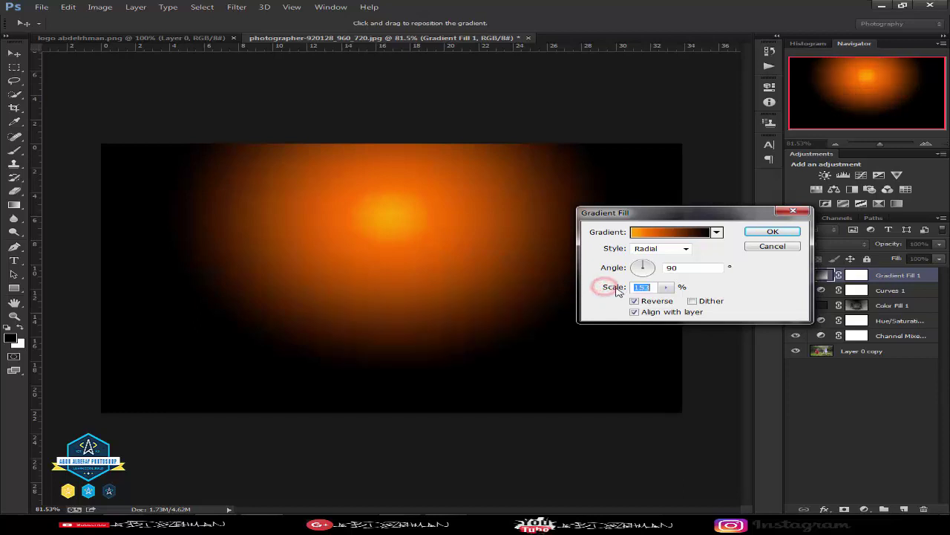
mouse_move(446, 275)
mouse_down()
mouse_move(430, 255)
mouse_move(437, 223)
mouse_up()
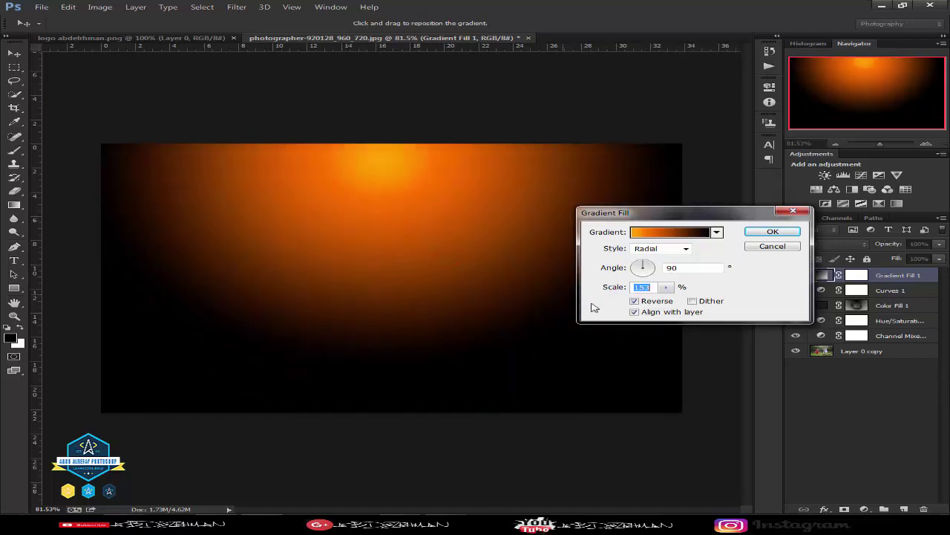
drag(605, 287, 624, 289)
drag(421, 254, 424, 220)
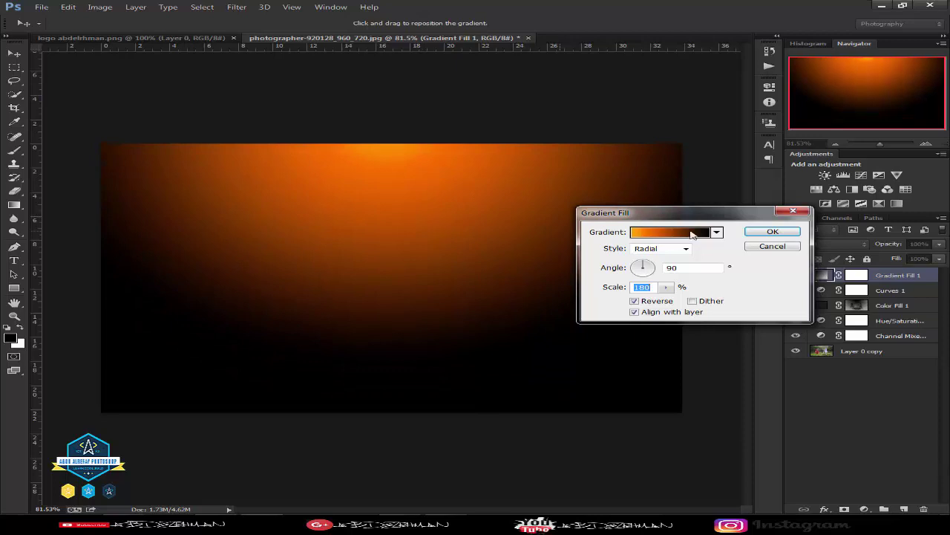
- Accept the radial gradient settings and set Gradient Fill 1's blend mode to Screen
click(772, 231)
click(798, 243)
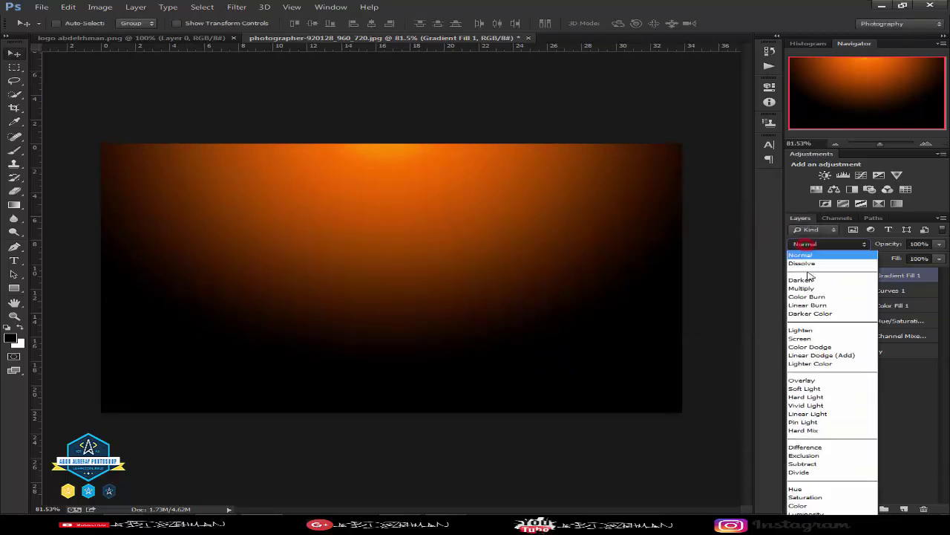
click(798, 338)
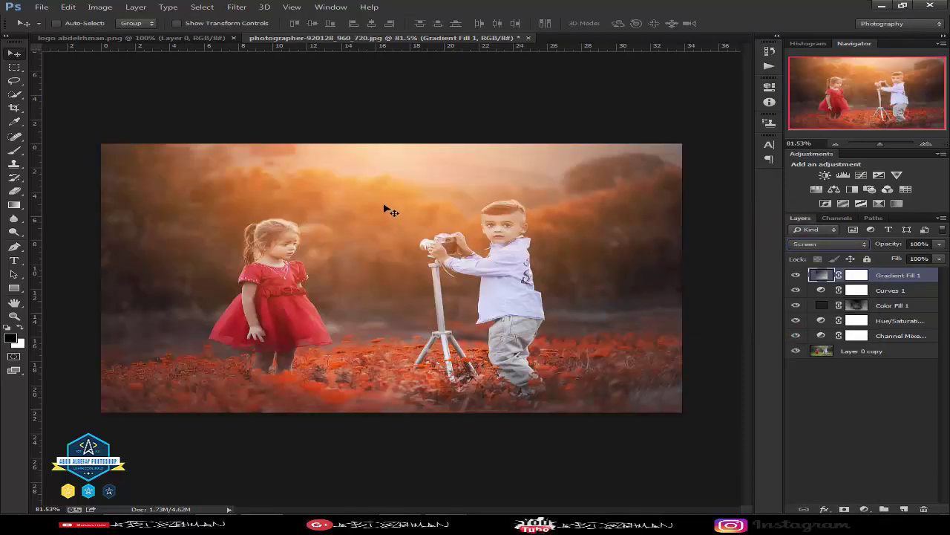
- Edit Gradient Fill 1, shifting its glow slightly right and down and setting its scale to 199%
drag(395, 203, 518, 238)
double_click(828, 278)
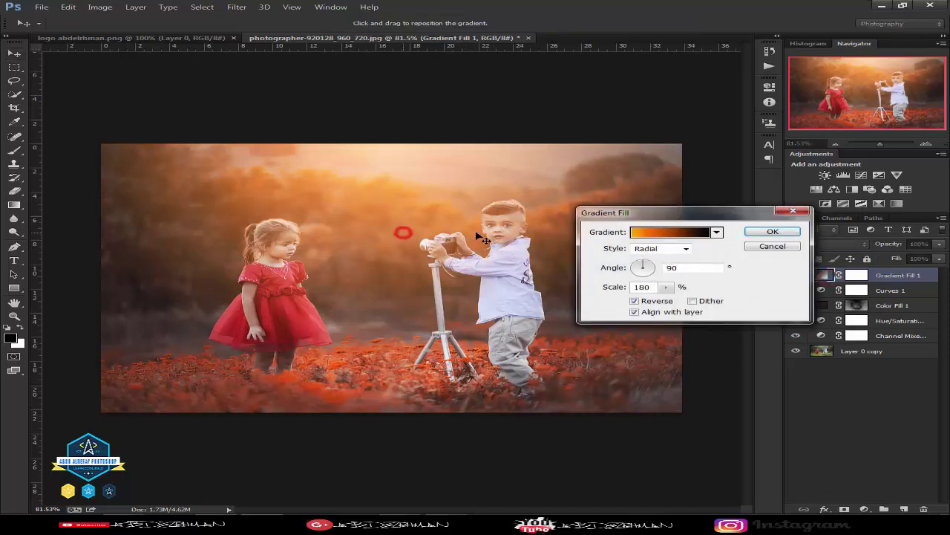
drag(404, 233, 449, 241)
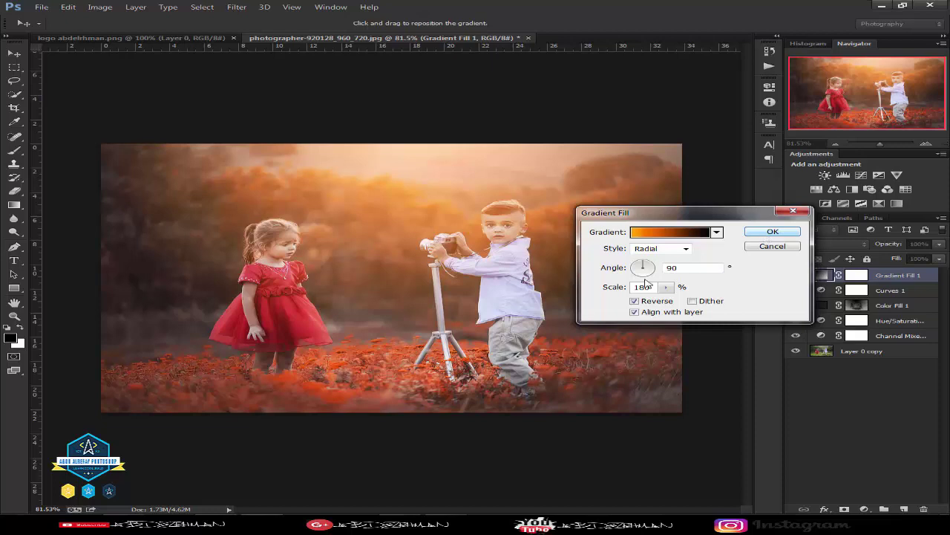
drag(612, 288, 622, 288)
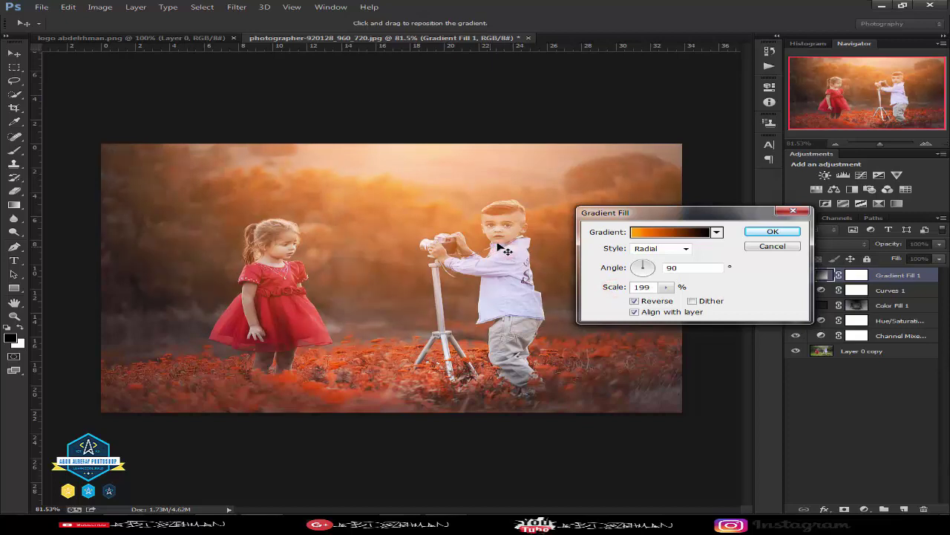
click(772, 231)
- Reduce Gradient Fill 1's opacity to 77% and deselect all layers
click(940, 245)
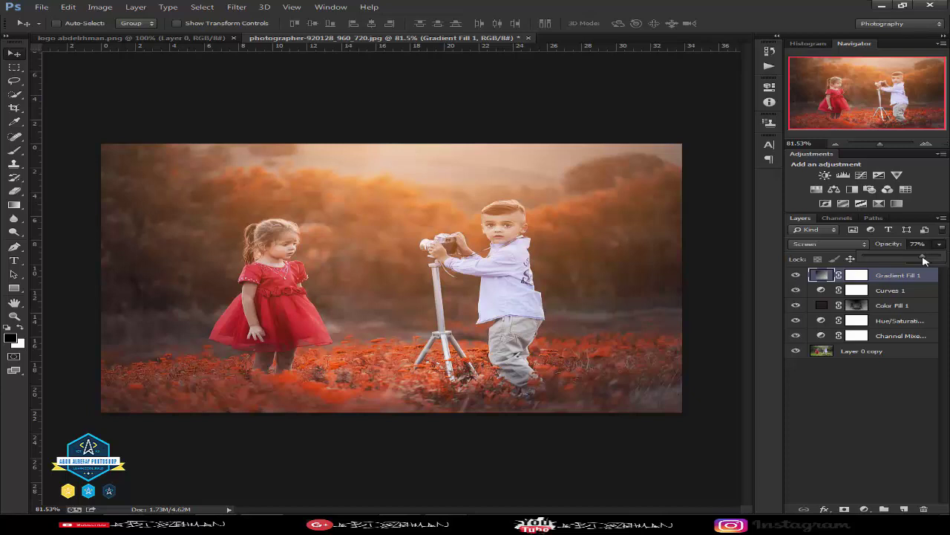
click(833, 395)
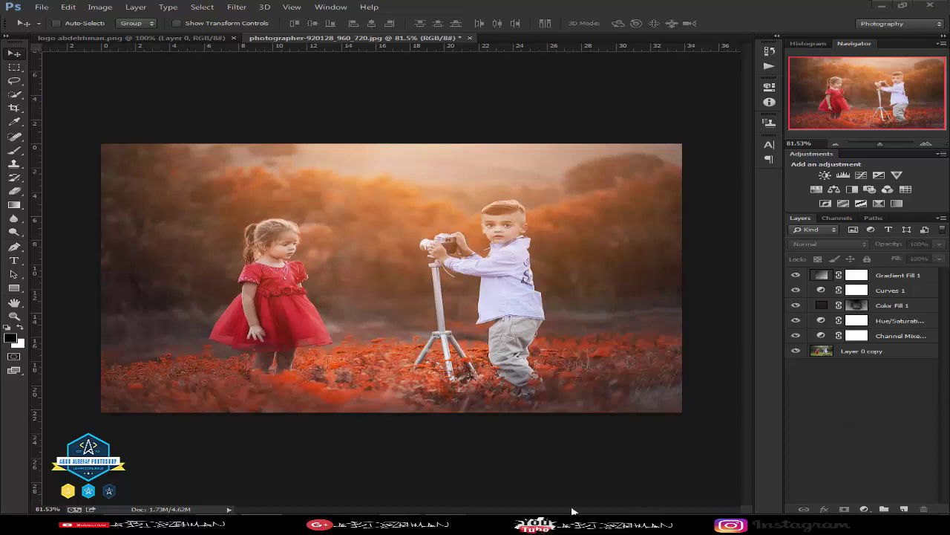
key(F9)
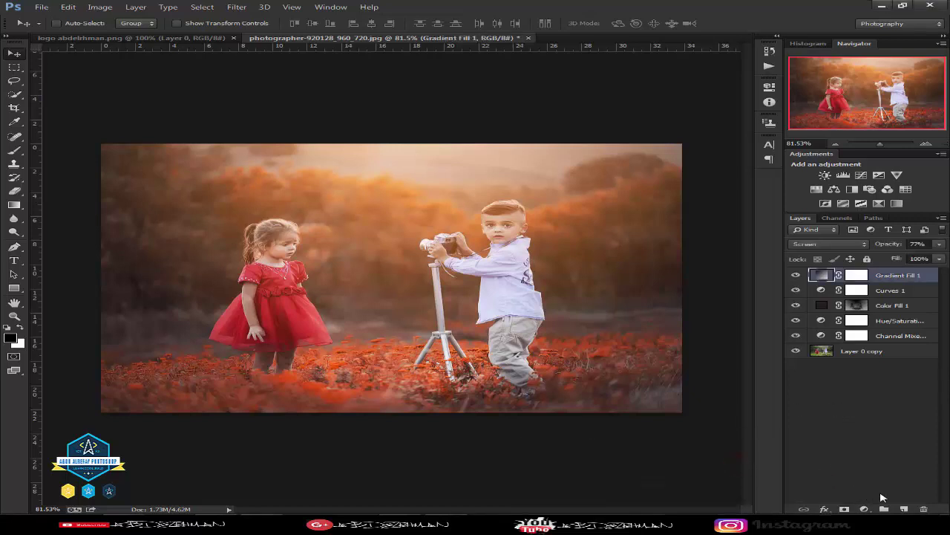
click(889, 428)
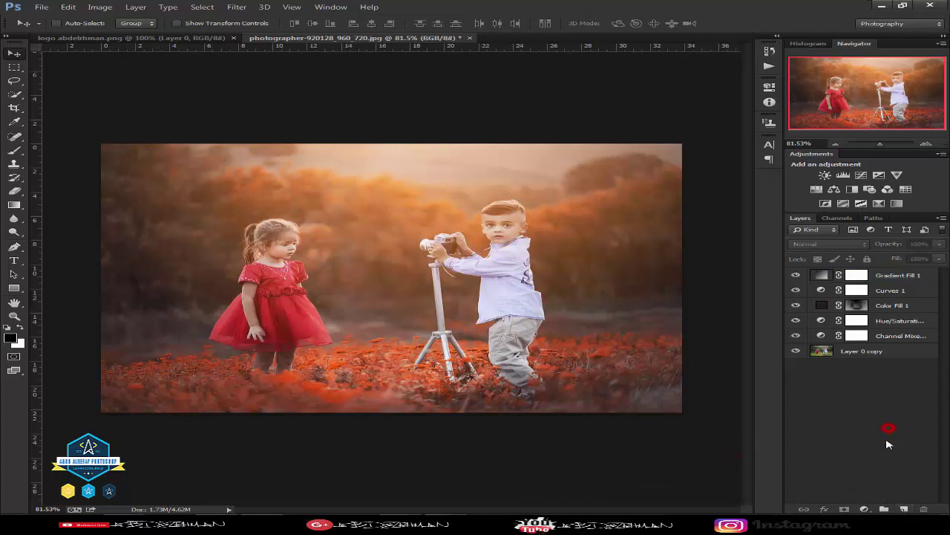
- Add a new layer at the top of the stack and fill it with black
click(903, 509)
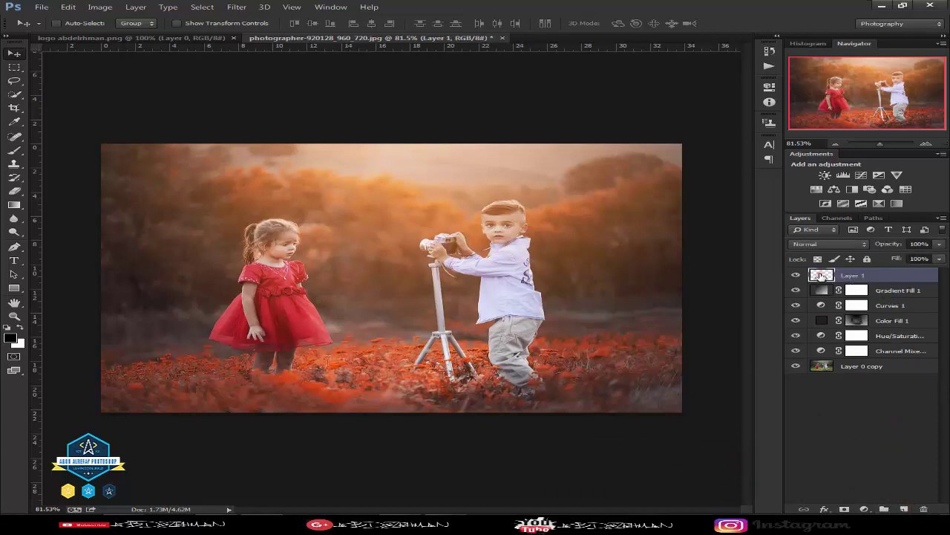
click(65, 7)
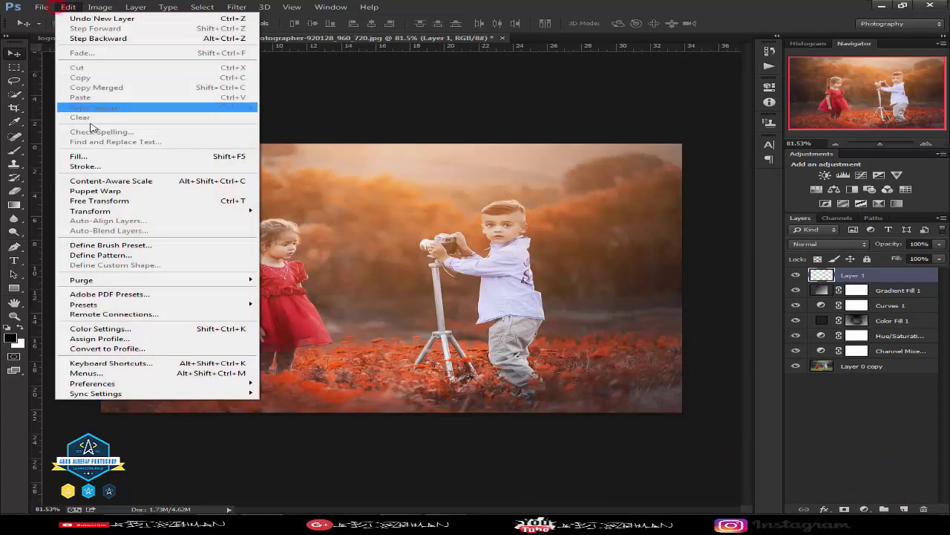
click(86, 157)
click(436, 160)
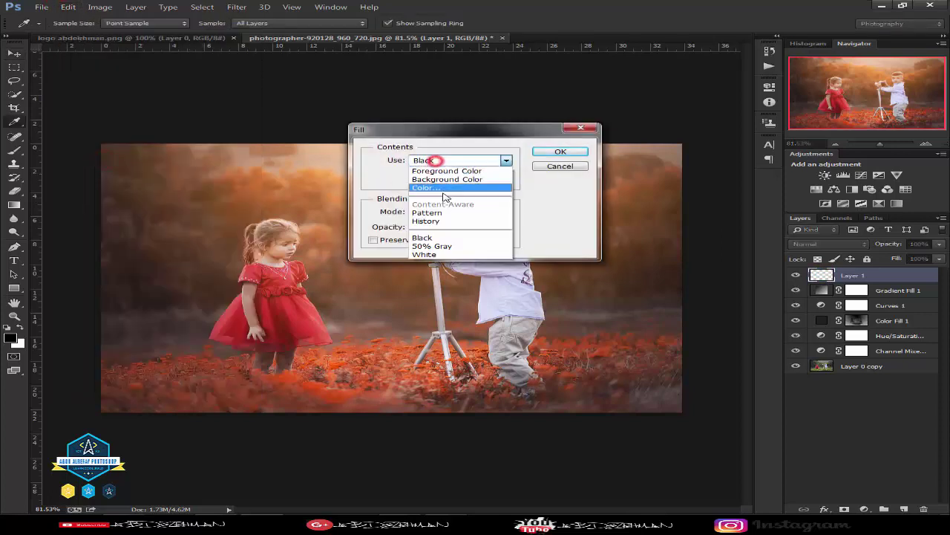
click(430, 237)
click(556, 153)
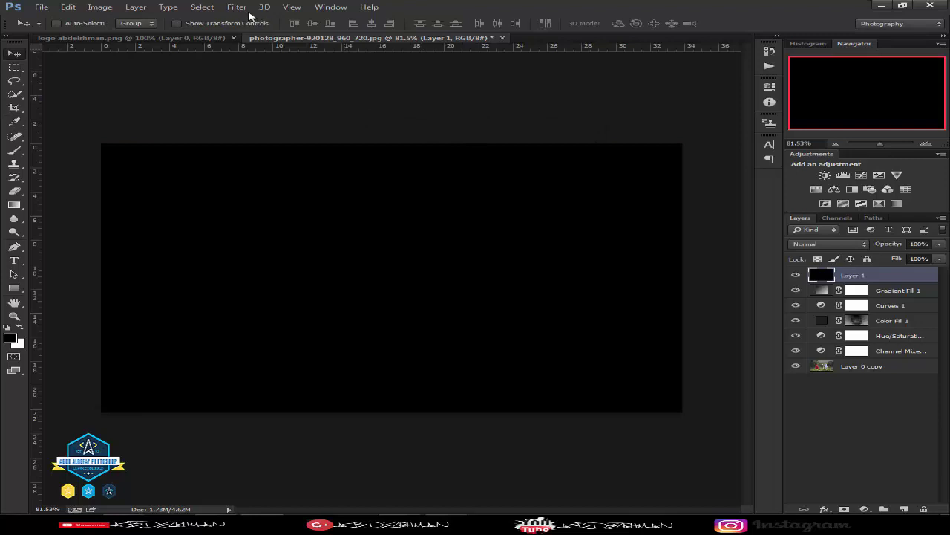
- Apply Add Noise to the black layer with an amount of 35.39%, Uniform distribution and Monochromatic enabled
click(244, 8)
mouse_move(409, 142)
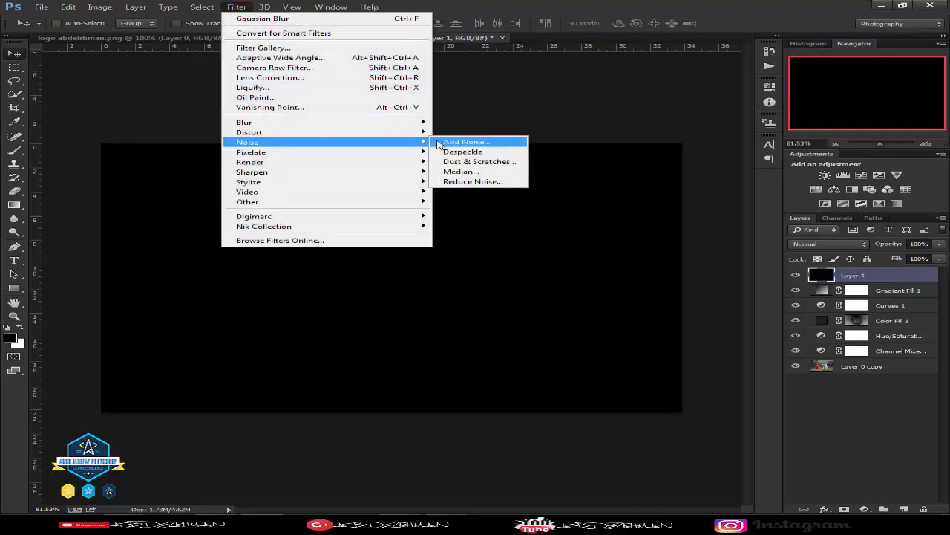
click(439, 142)
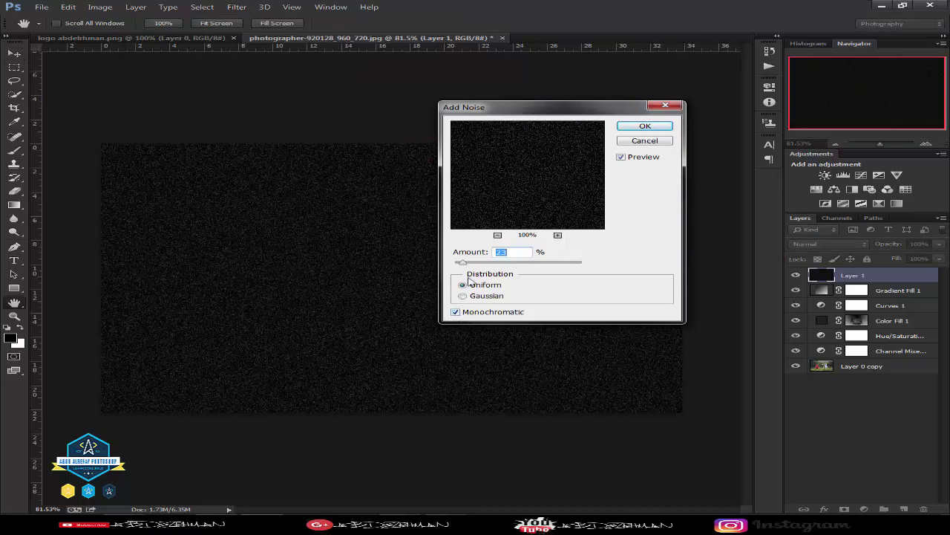
drag(461, 262, 470, 265)
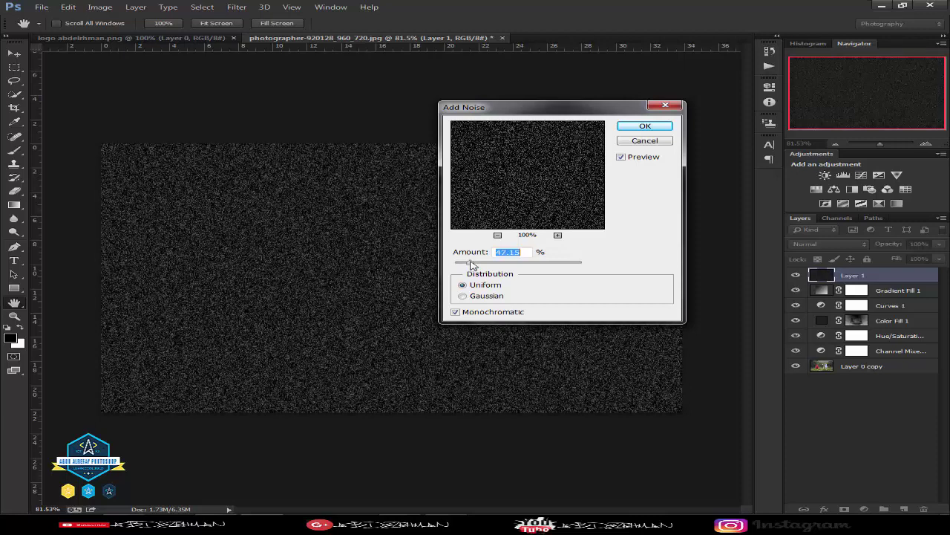
click(456, 312)
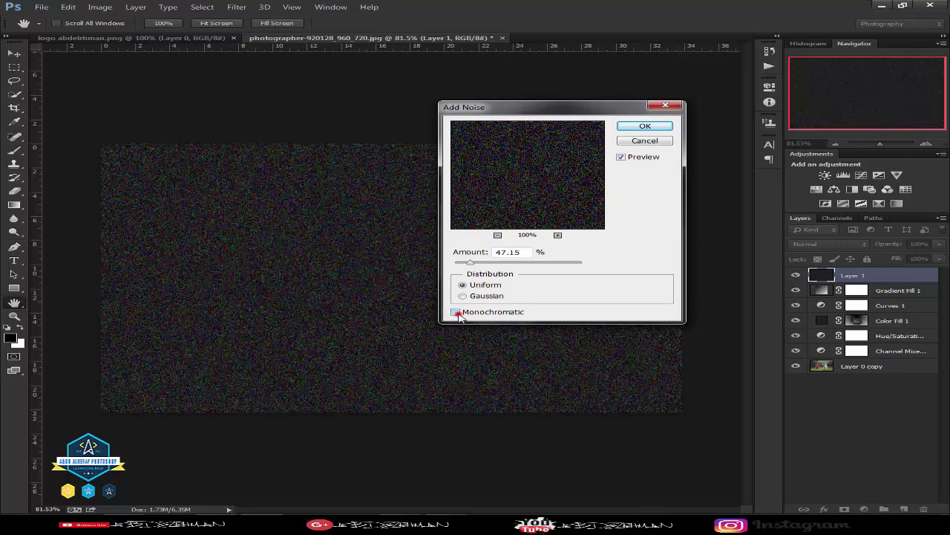
click(456, 313)
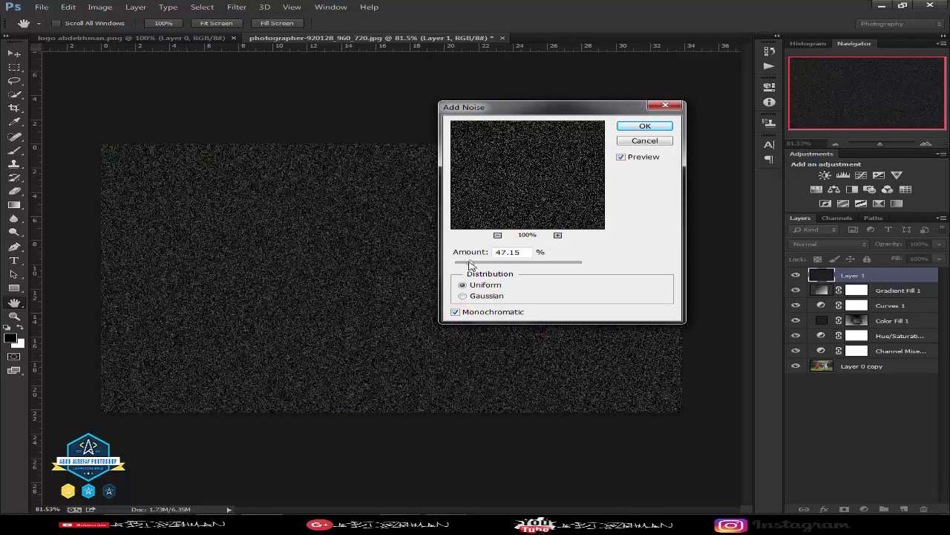
drag(469, 263, 468, 265)
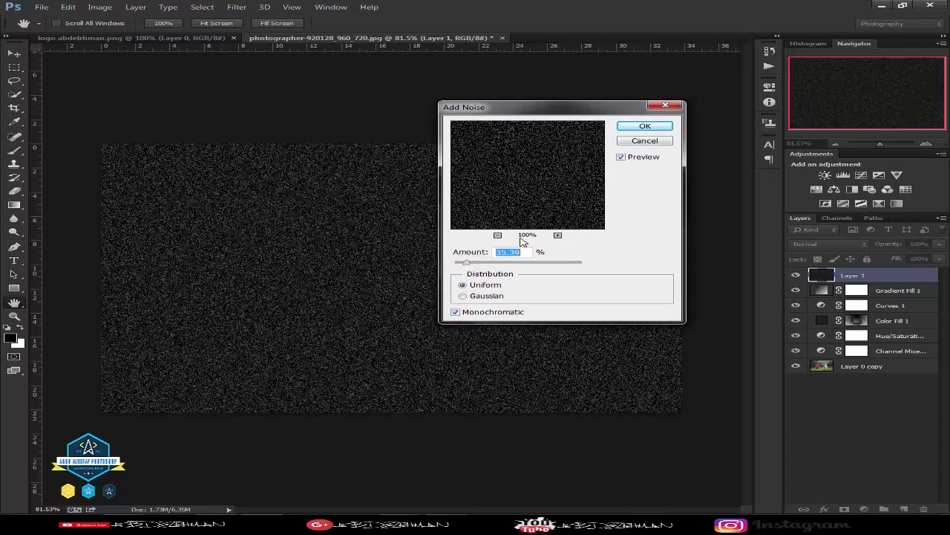
click(635, 129)
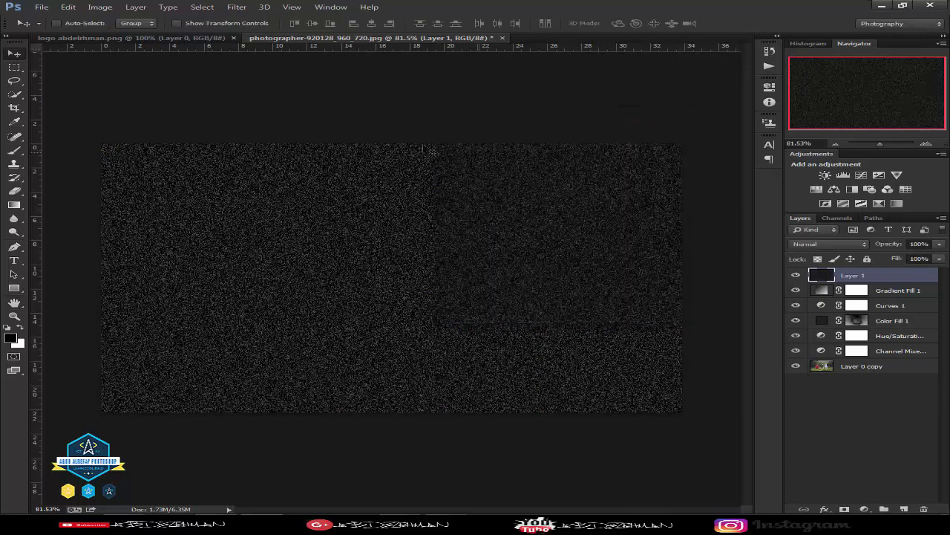
- Set the noise layer's blend mode to Screen so it overlays the photo
click(798, 245)
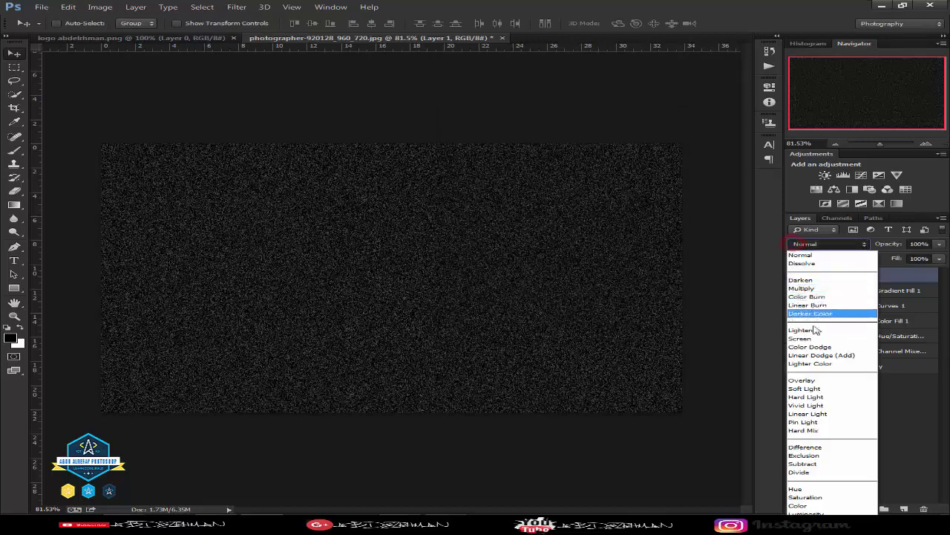
click(809, 339)
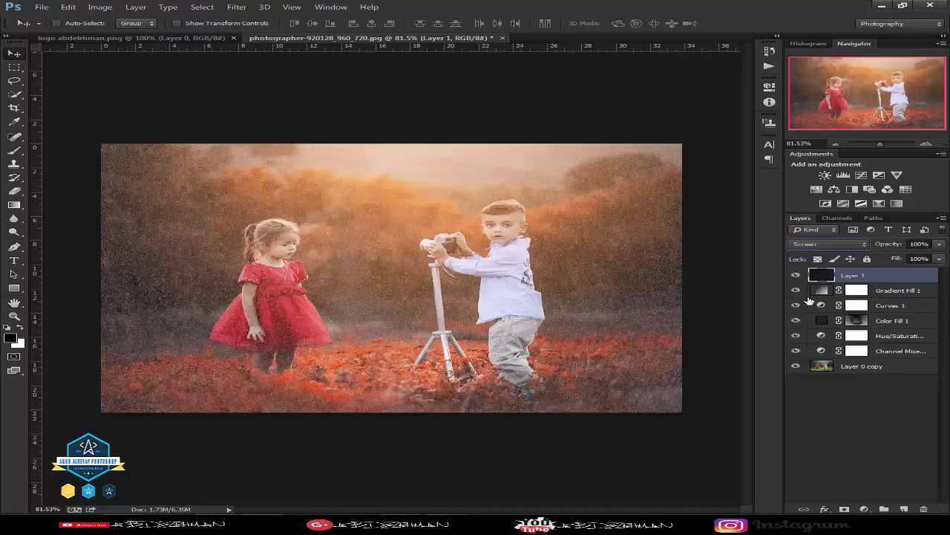
mouse_move(572, 239)
mouse_down()
mouse_move(583, 239)
mouse_move(564, 238)
mouse_up()
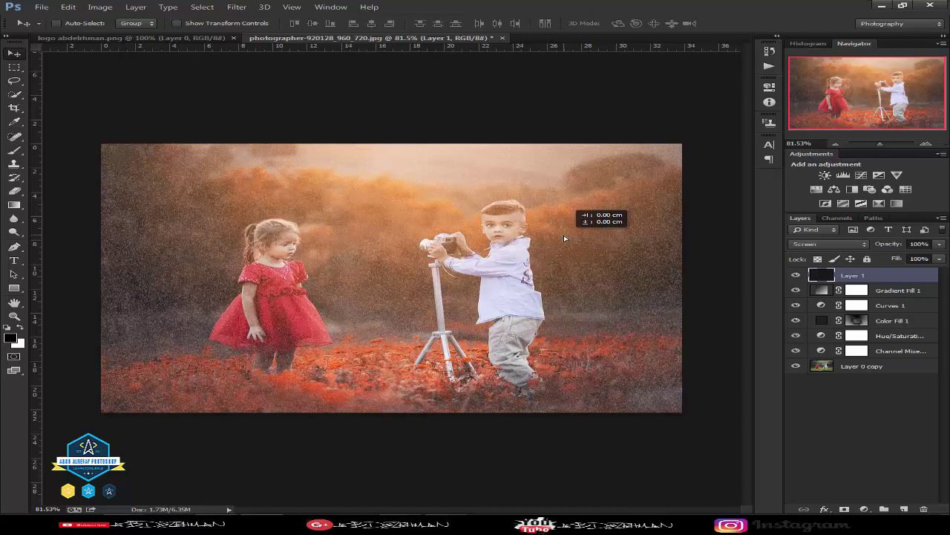
- Apply a Threshold adjustment with level 30 to the noise layer
click(102, 9)
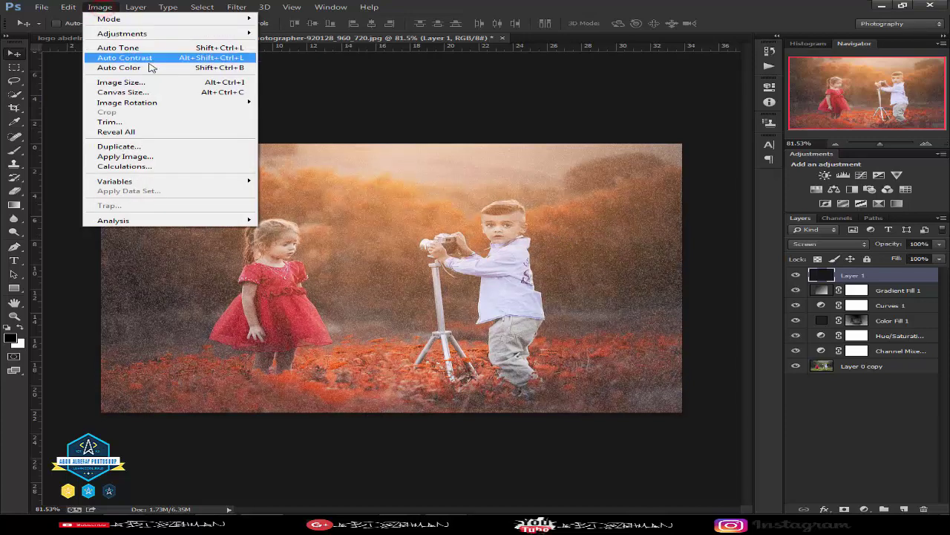
mouse_move(239, 33)
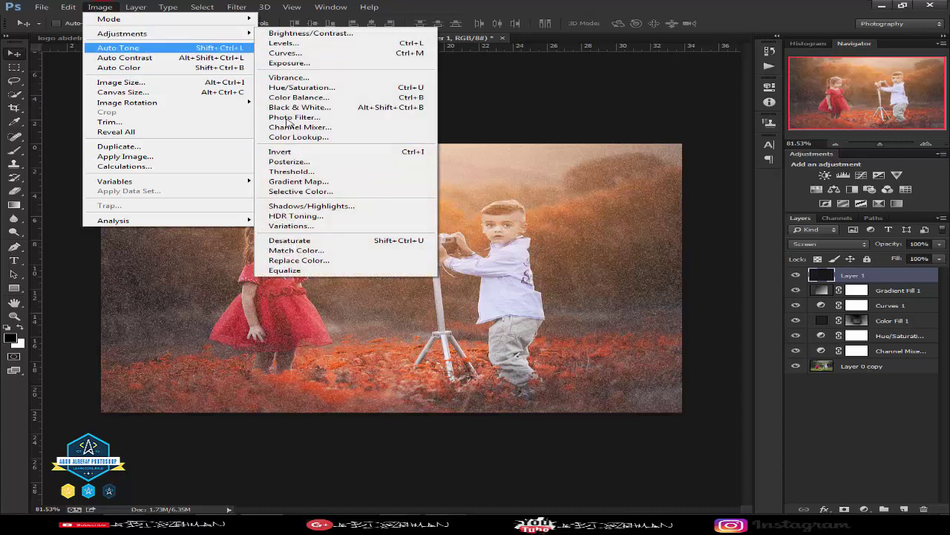
click(305, 172)
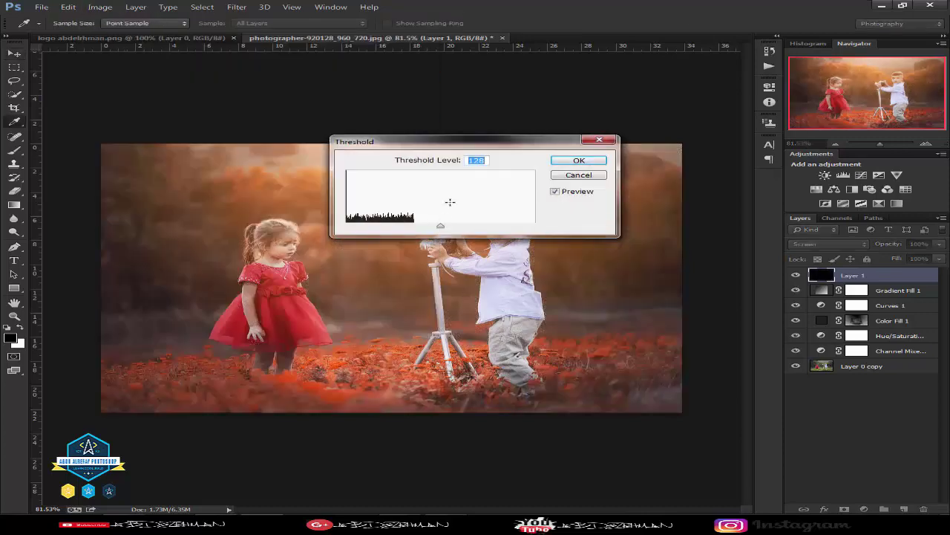
drag(485, 162, 458, 161)
text(30)
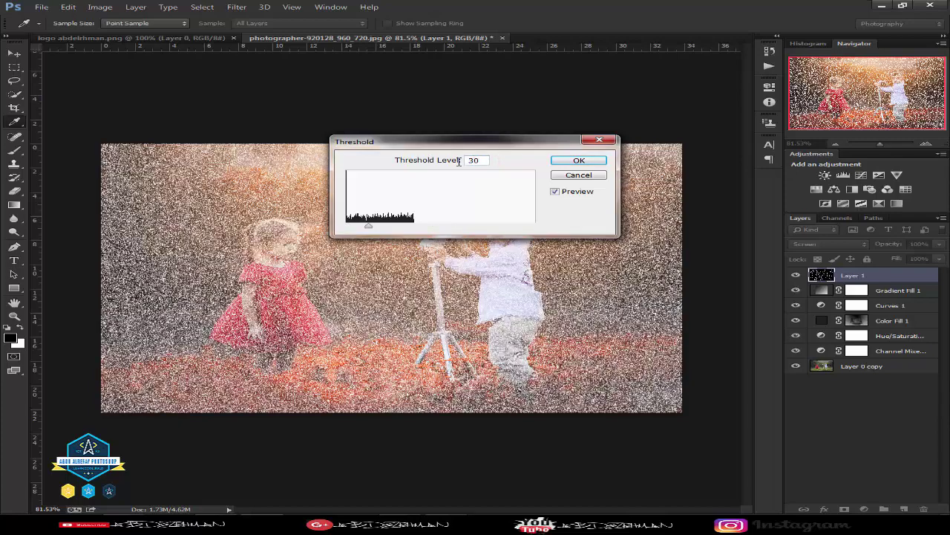
click(573, 160)
- Lower the noise layer's opacity to 6% and toggle its visibility to compare the effect
drag(939, 243, 873, 259)
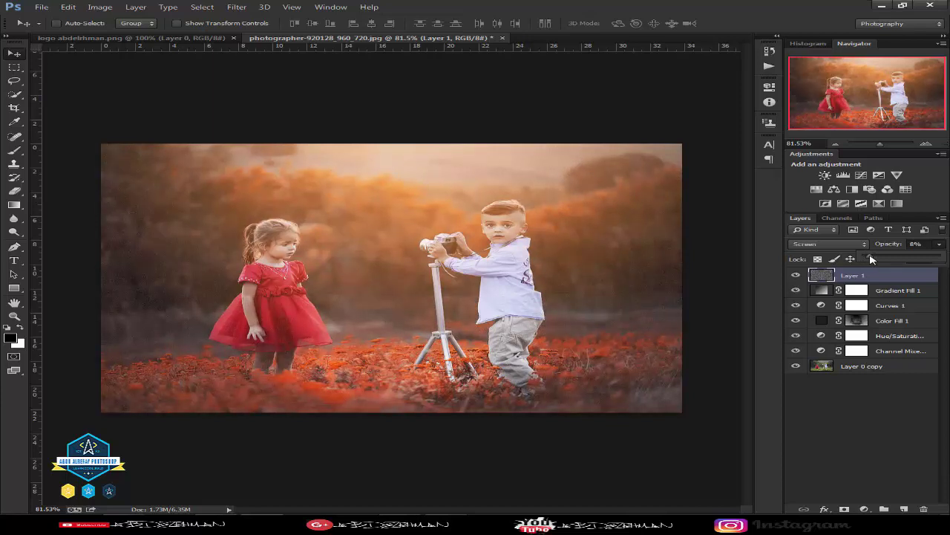
drag(872, 259, 871, 259)
click(796, 276)
click(796, 276)
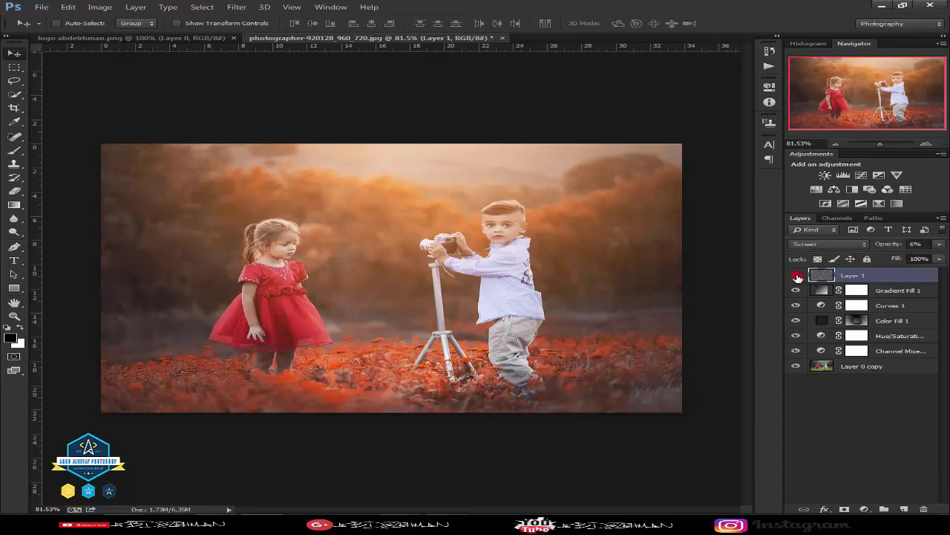
click(796, 275)
click(796, 275)
- Duplicate Layer 0 copy and group the duplicate with all the adjustment, fill and noise layers above it
click(889, 366)
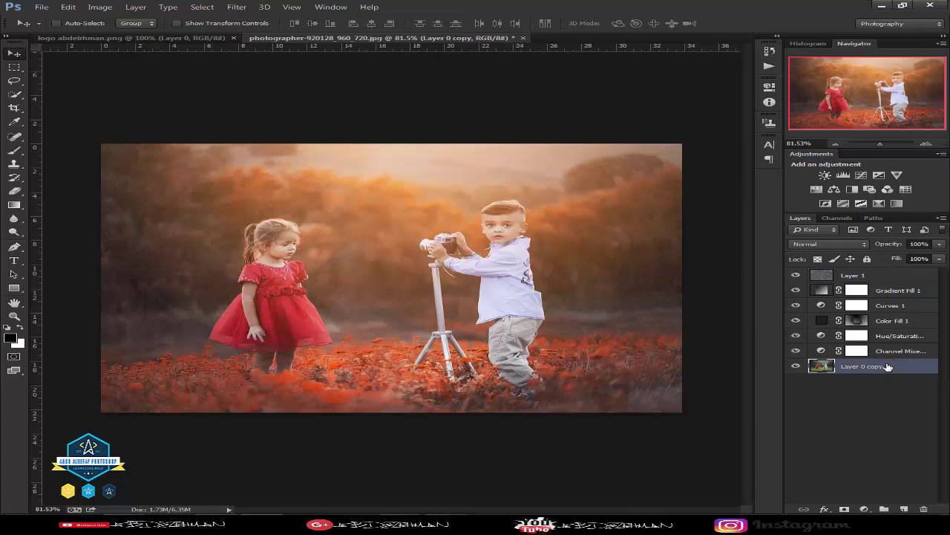
key(ctrl+j)
click(888, 349)
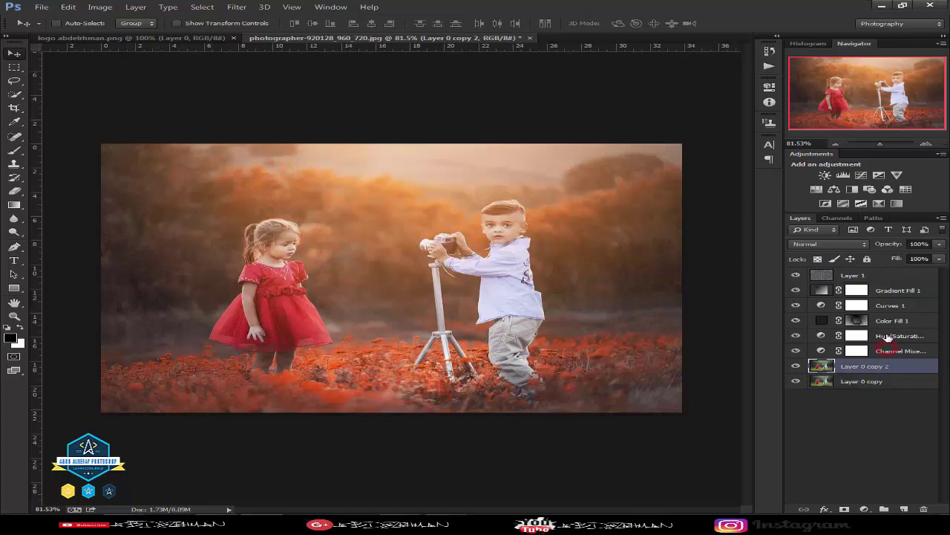
click(885, 350)
click(886, 350)
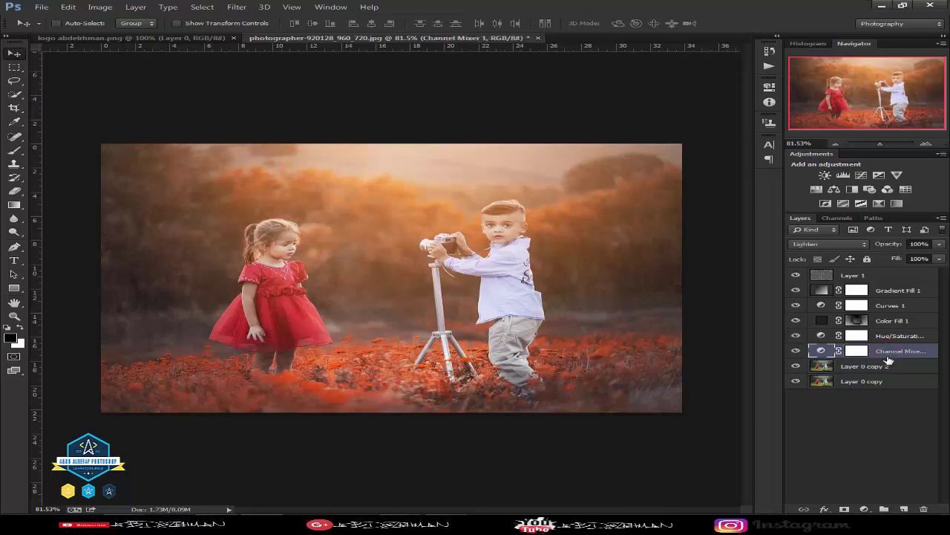
ctrl+click(896, 368)
ctrl+click(892, 335)
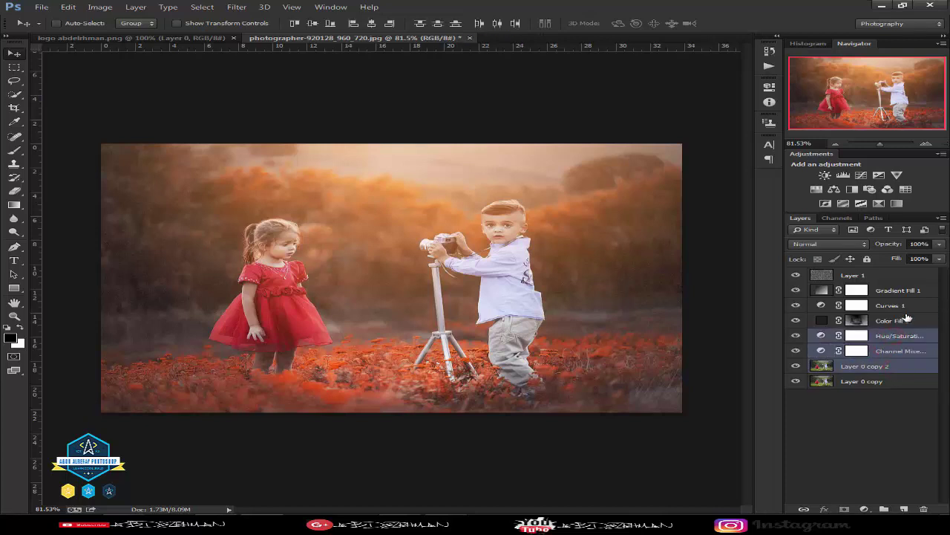
ctrl+click(895, 321)
ctrl+click(906, 308)
ctrl+click(902, 291)
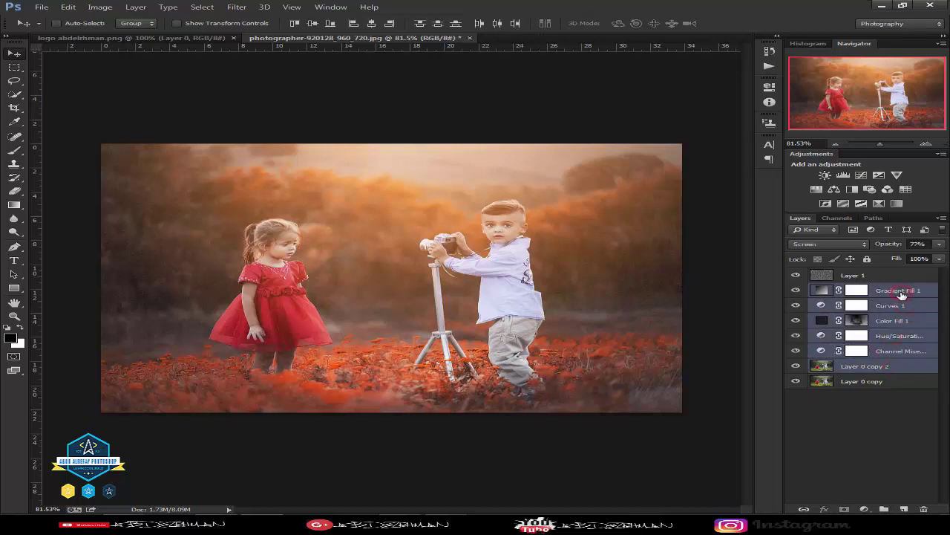
ctrl+click(888, 277)
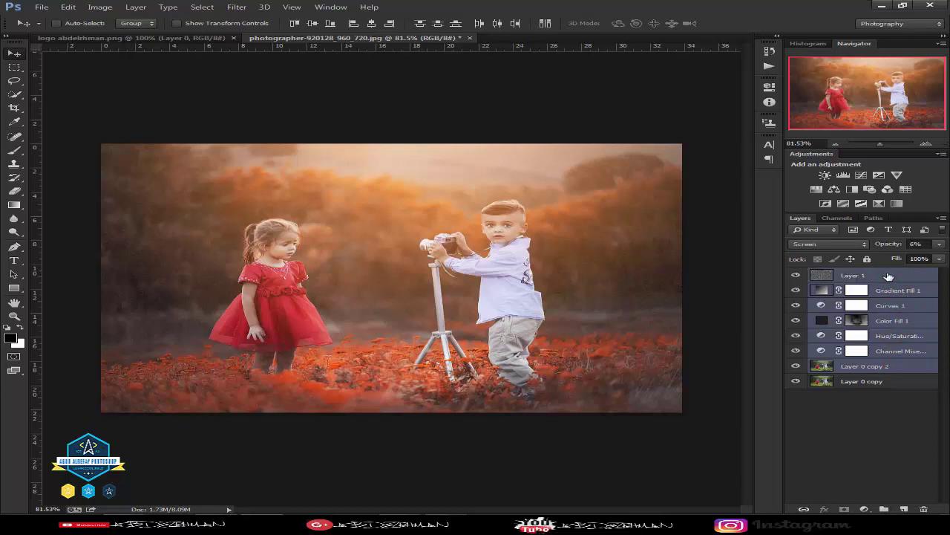
key(ctrl+j)
key(ctrl+z)
key(ctrl+g)
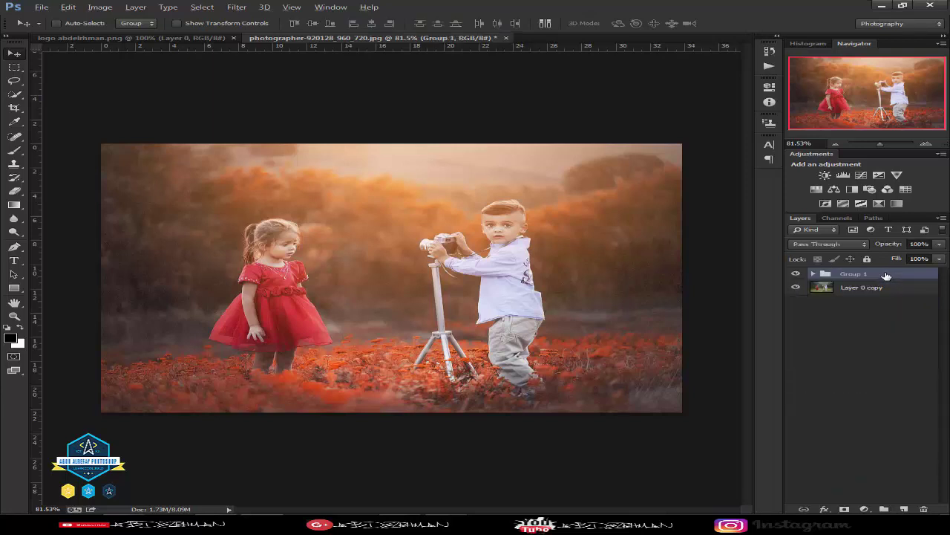
- Stamp all visible layers into a new merged layer on top and delete Group 1
key(ctrl+shift+alt+e)
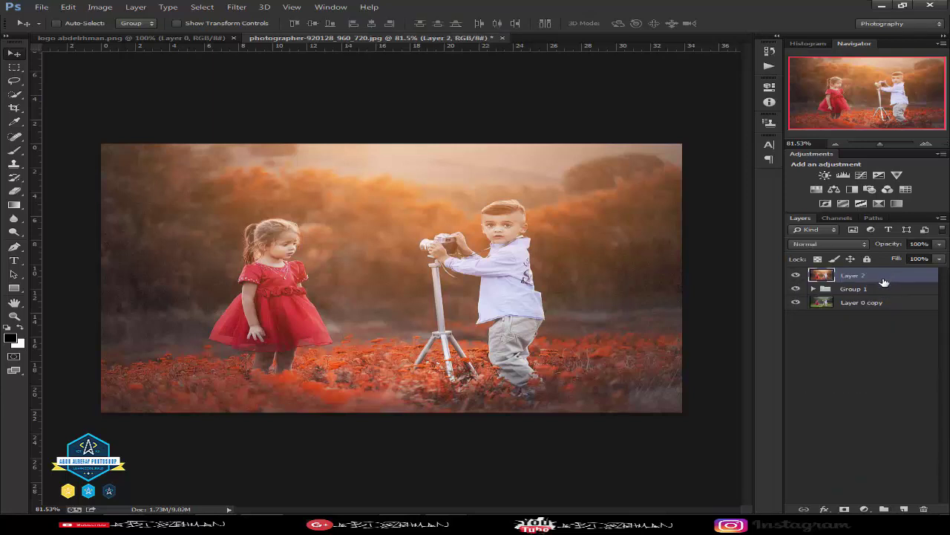
click(863, 289)
key(Delete)
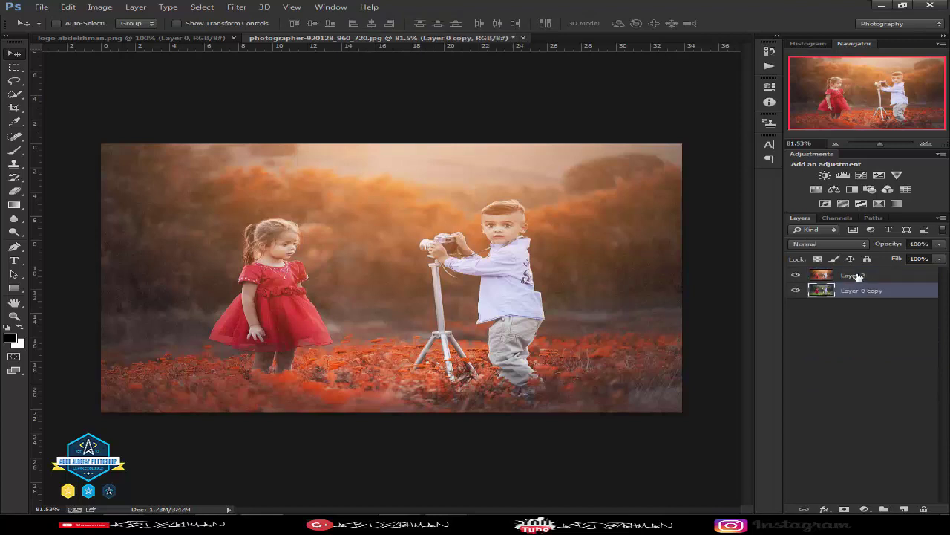
- Toggle the merged layer's visibility to compare the graded photo with Layer 0 copy beneath
click(854, 275)
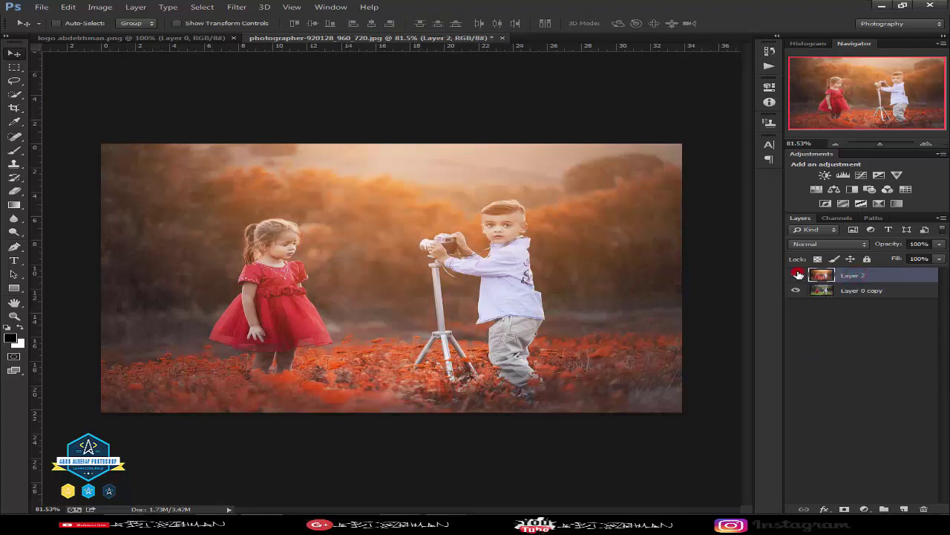
click(798, 275)
click(798, 274)
click(798, 275)
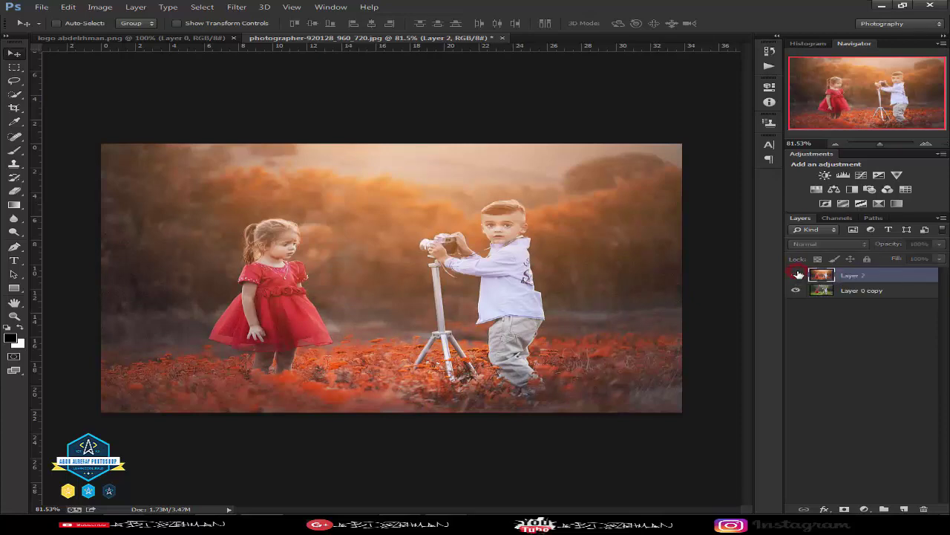
click(798, 275)
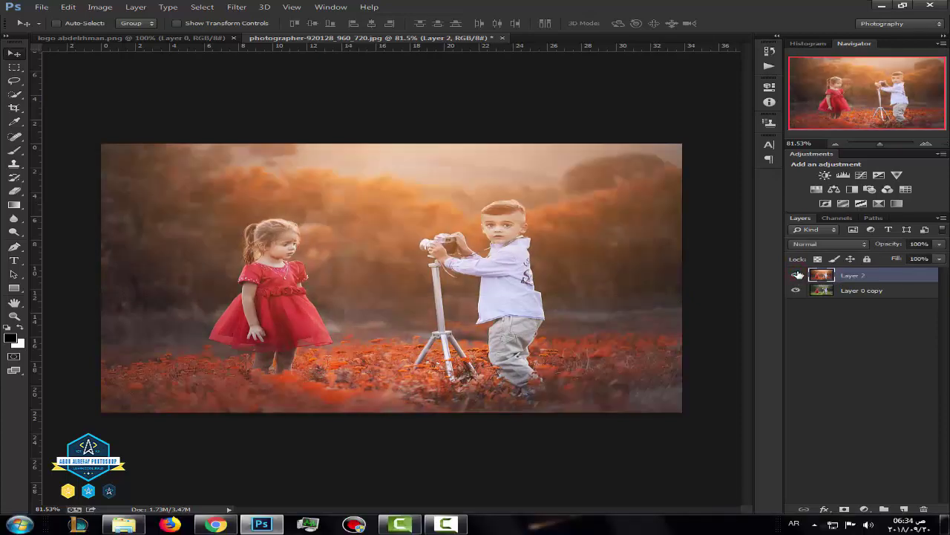